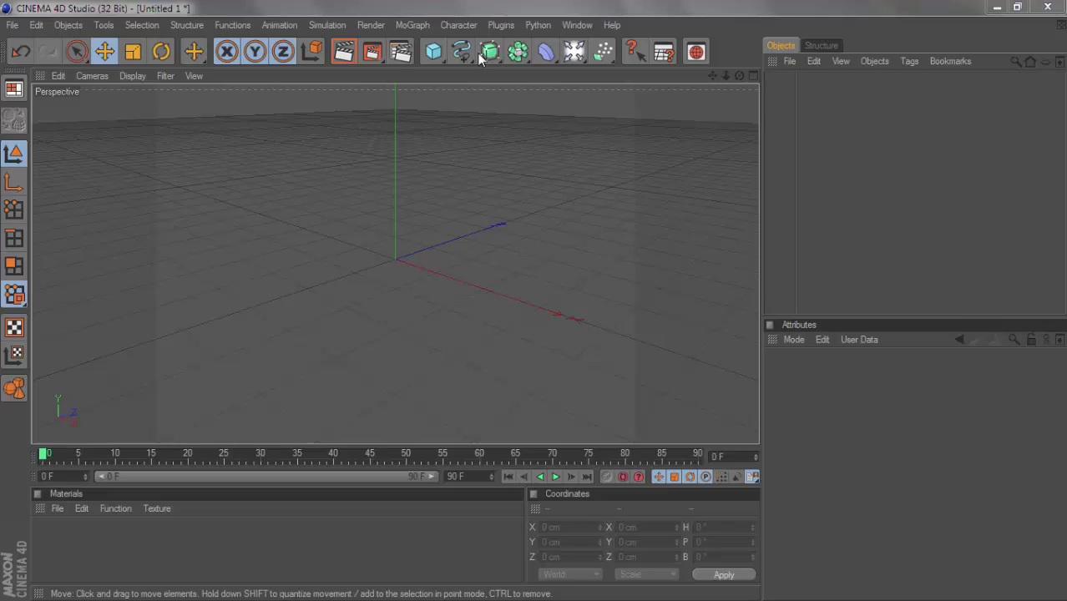
Step: Add a MoGraph MoText object, change its text to a single S, and frame it in view
left_click(409, 25)
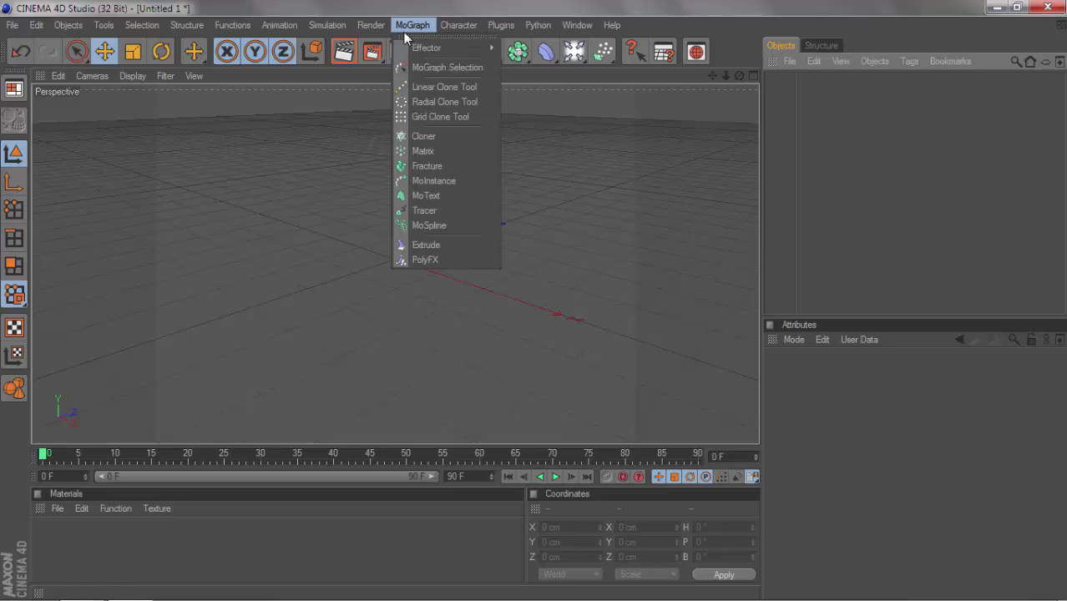
left_click(436, 195)
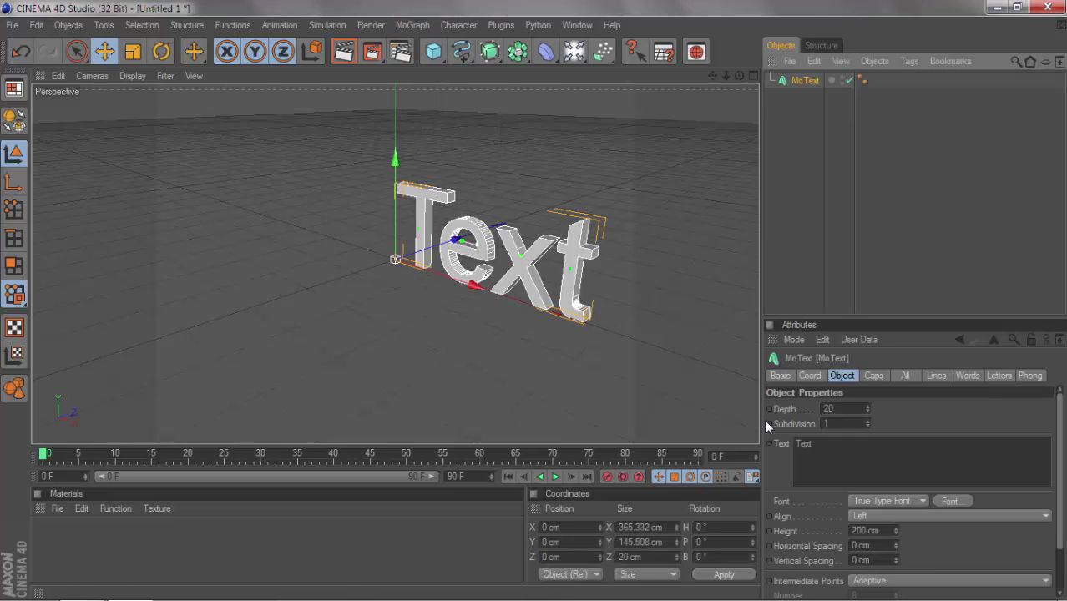
left_click(844, 447)
type("S")
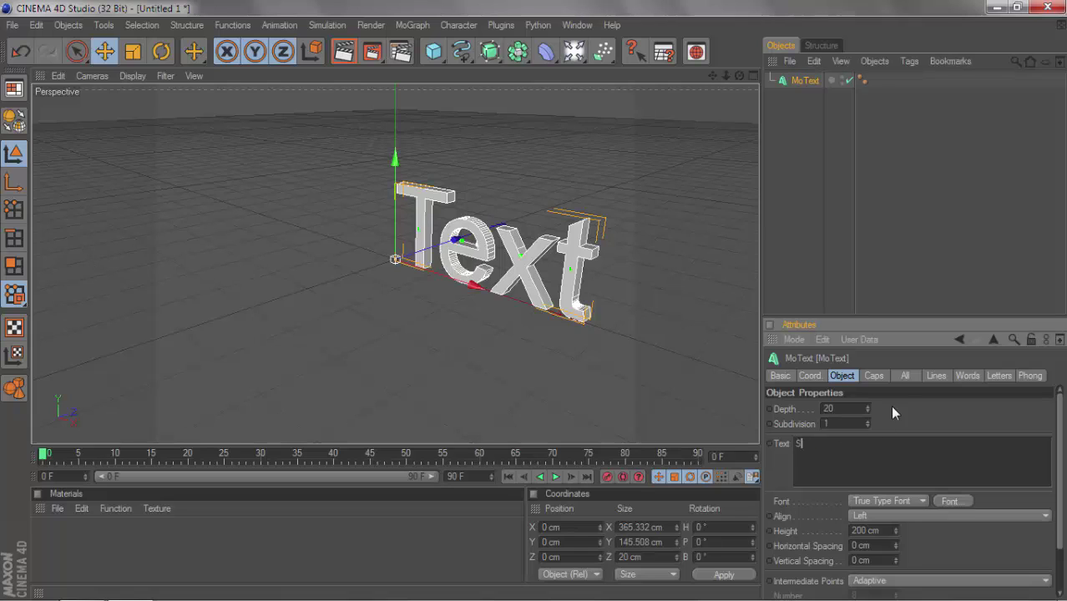
scroll(534, 200, "up", 3)
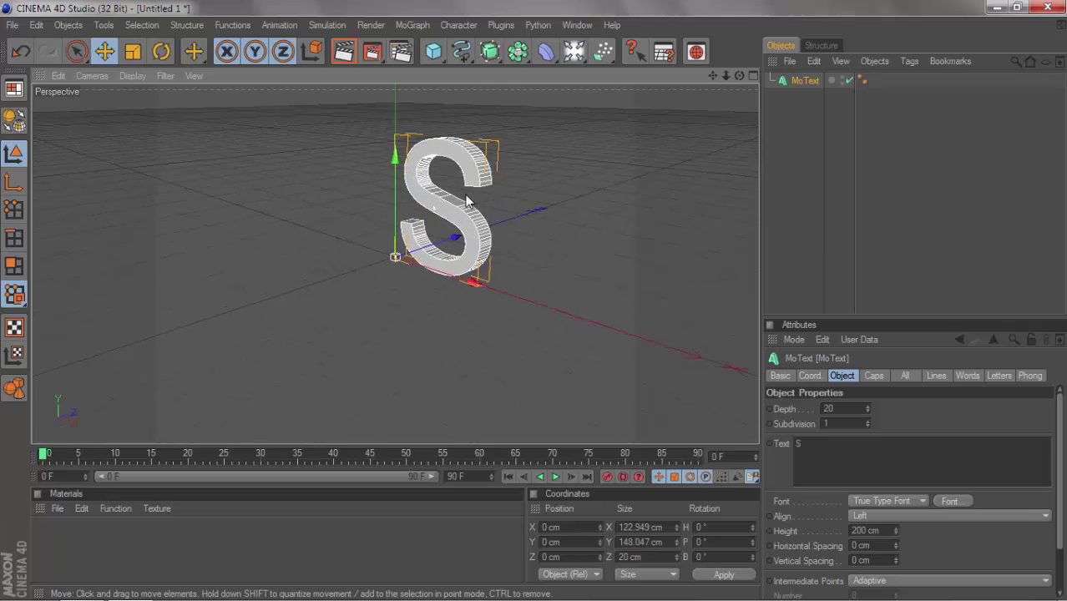
scroll(616, 146, "up", 3)
left_click_drag(712, 77, 693, 125)
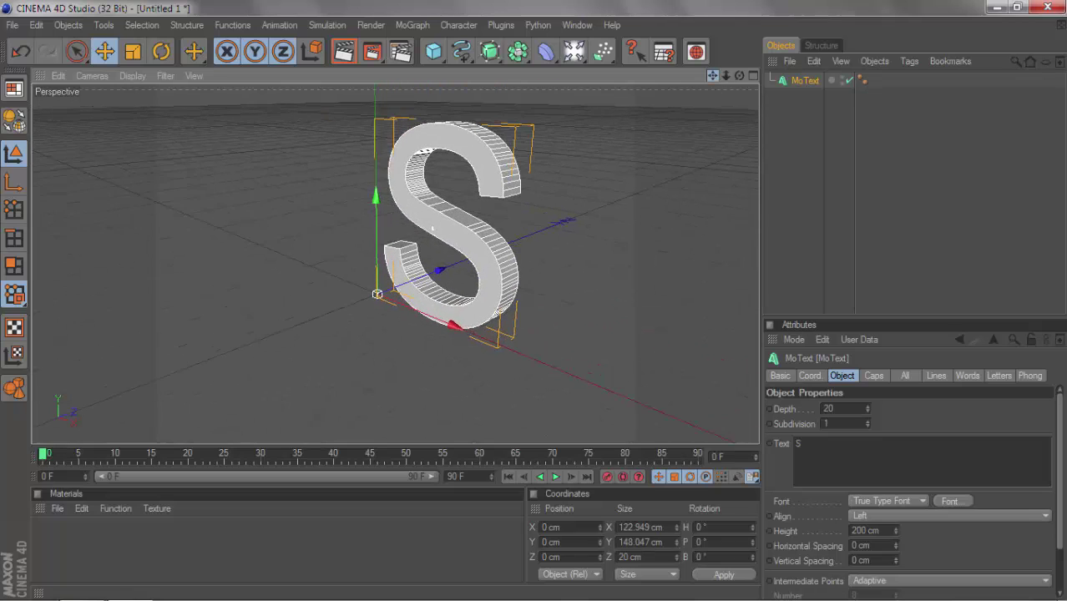
Step: Make the MoText editable, then expand its hierarchy and make the extruded S editable too
left_click(14, 121)
left_click(769, 80)
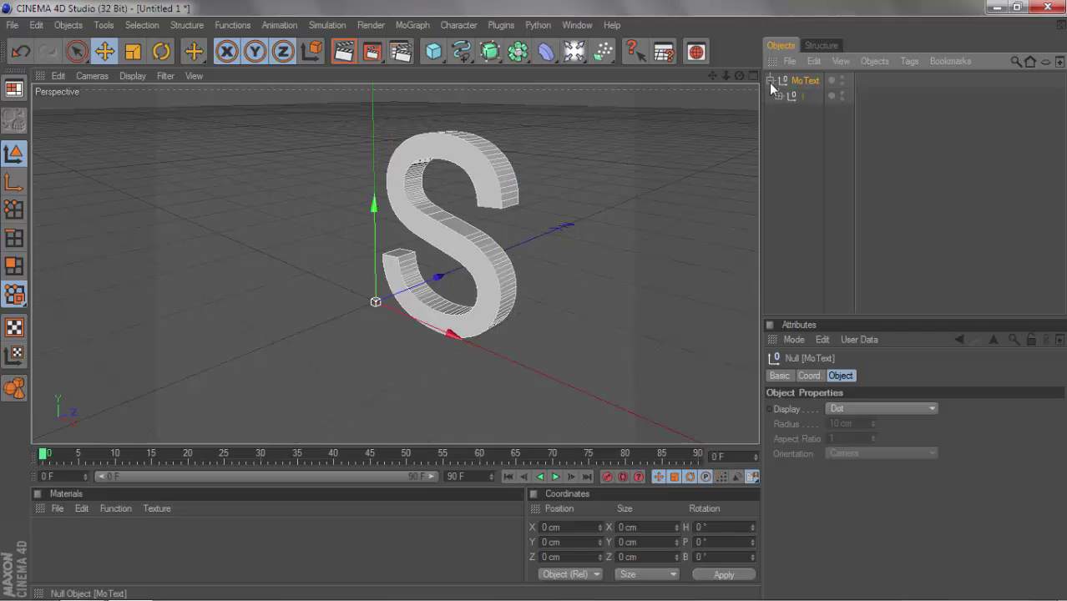
left_click(778, 96)
left_click(788, 112)
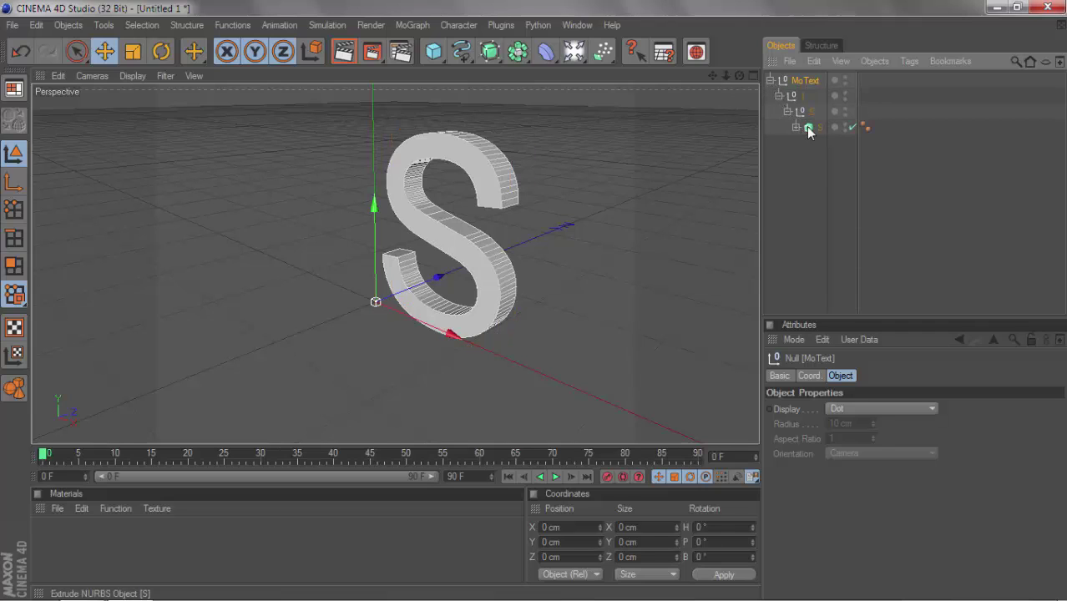
left_click(807, 127)
left_click(12, 122)
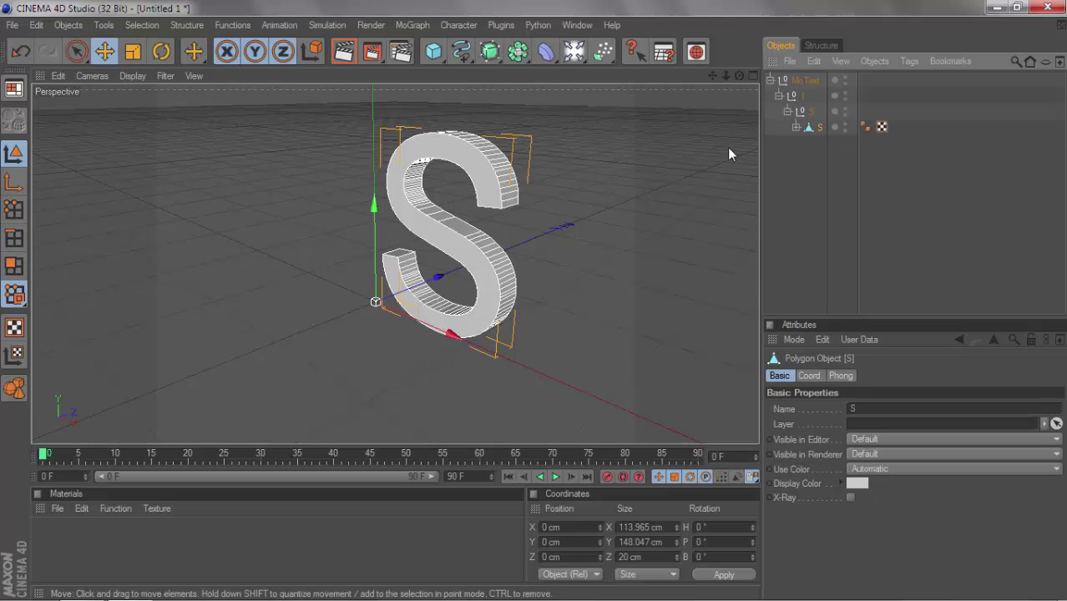
Step: Select MoText with all its children and Connect+Delete them into one polygon object, MoText.1
right_click(797, 84)
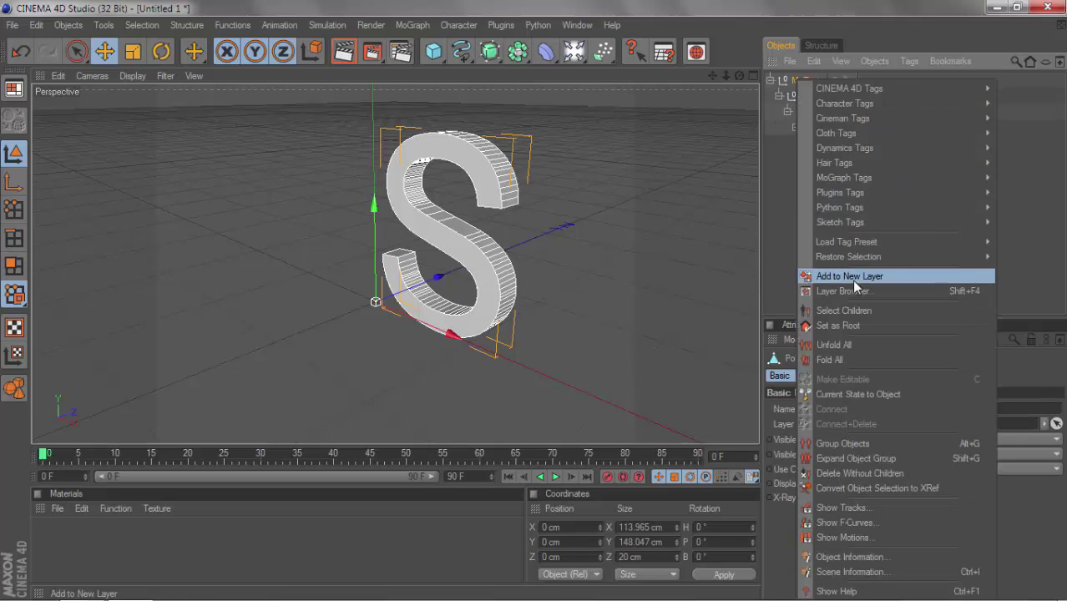
left_click(856, 311)
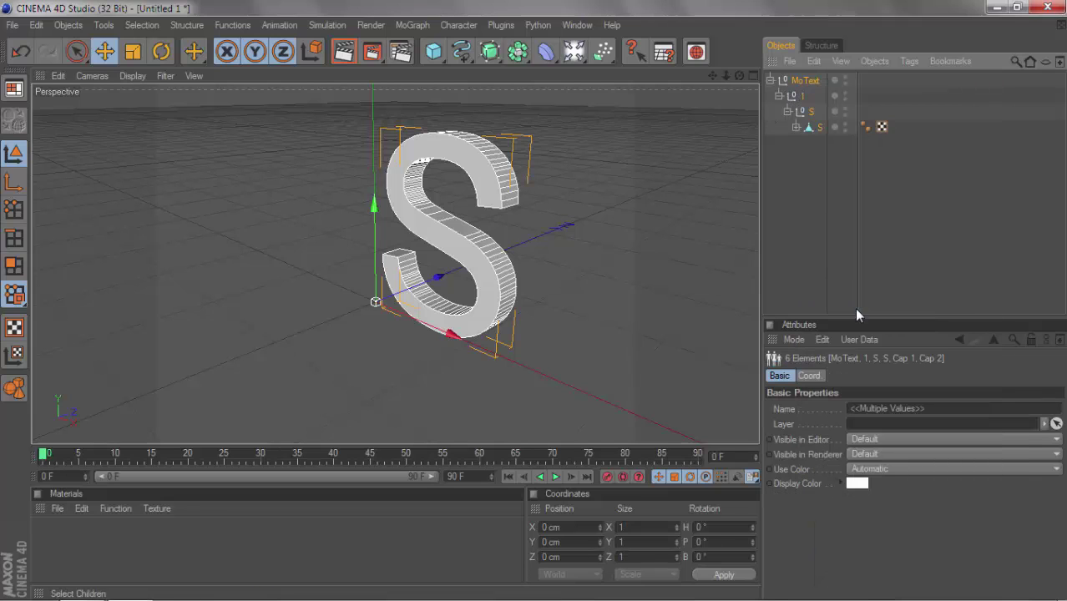
right_click(799, 78)
left_click(846, 421)
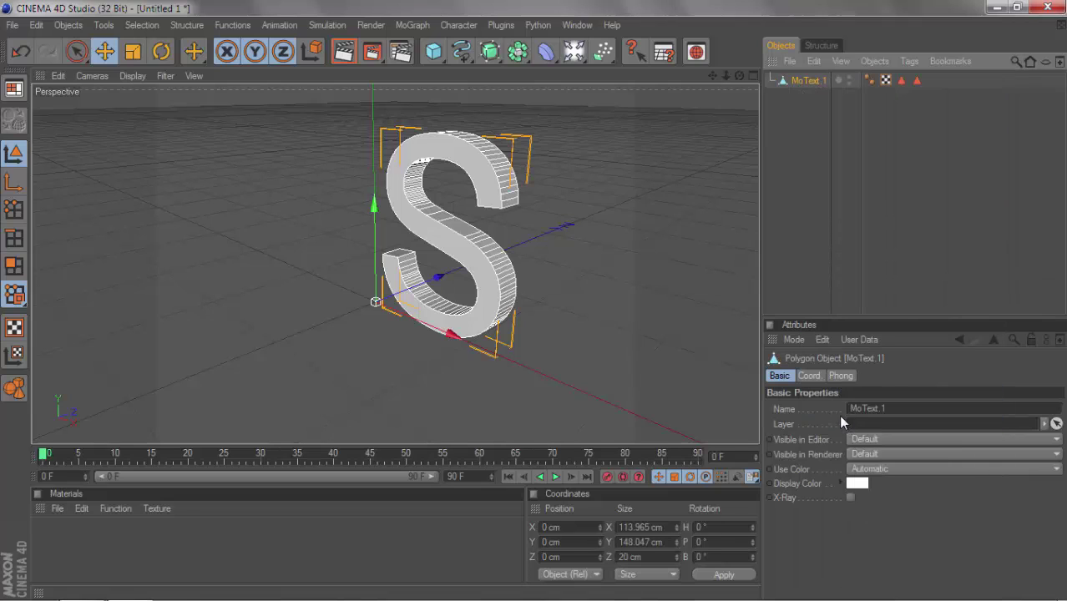
Step: Check a cap polygon of MoText.1 in polygon mode, then clear the selection
left_click(15, 267)
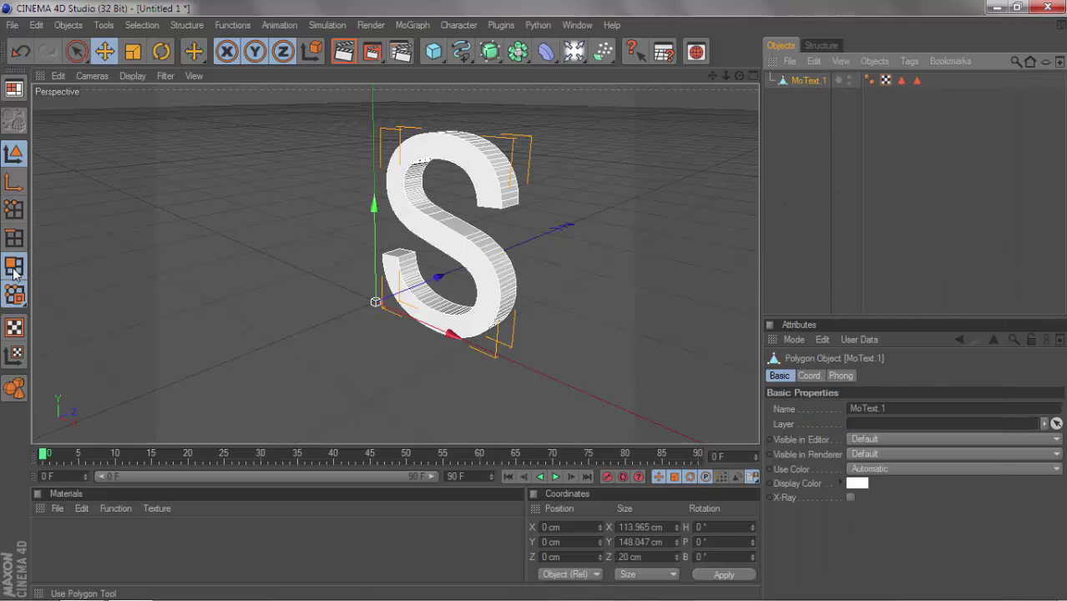
left_click(397, 254)
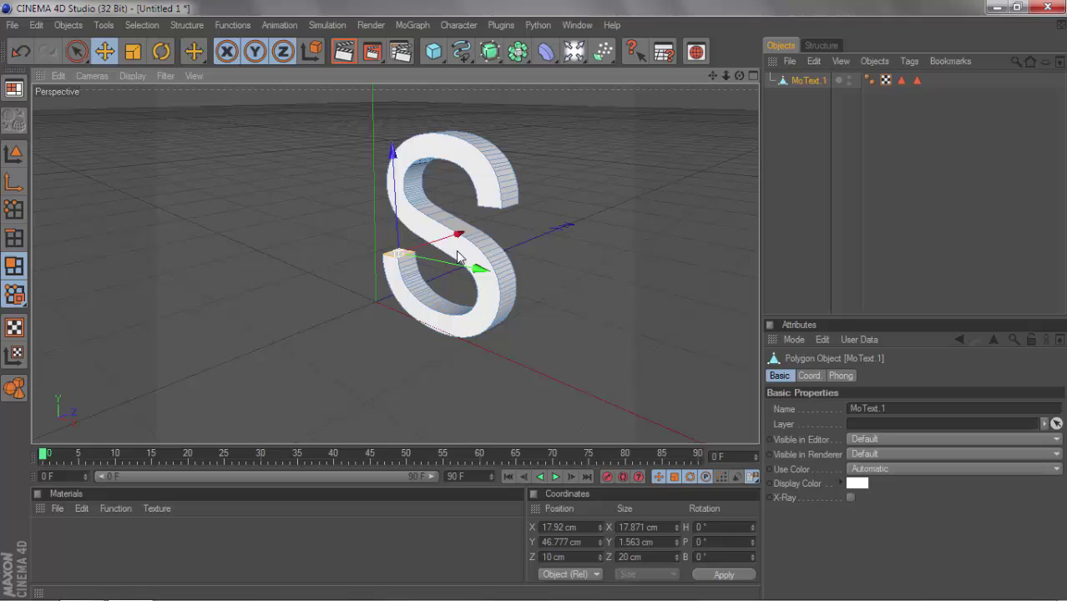
left_click(627, 223)
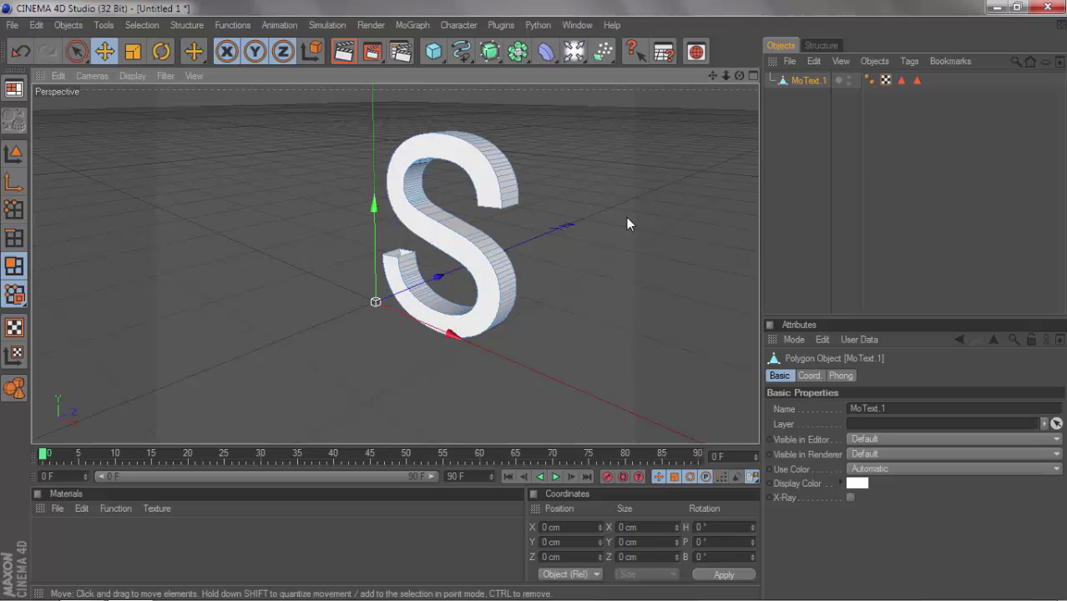
left_click(501, 26)
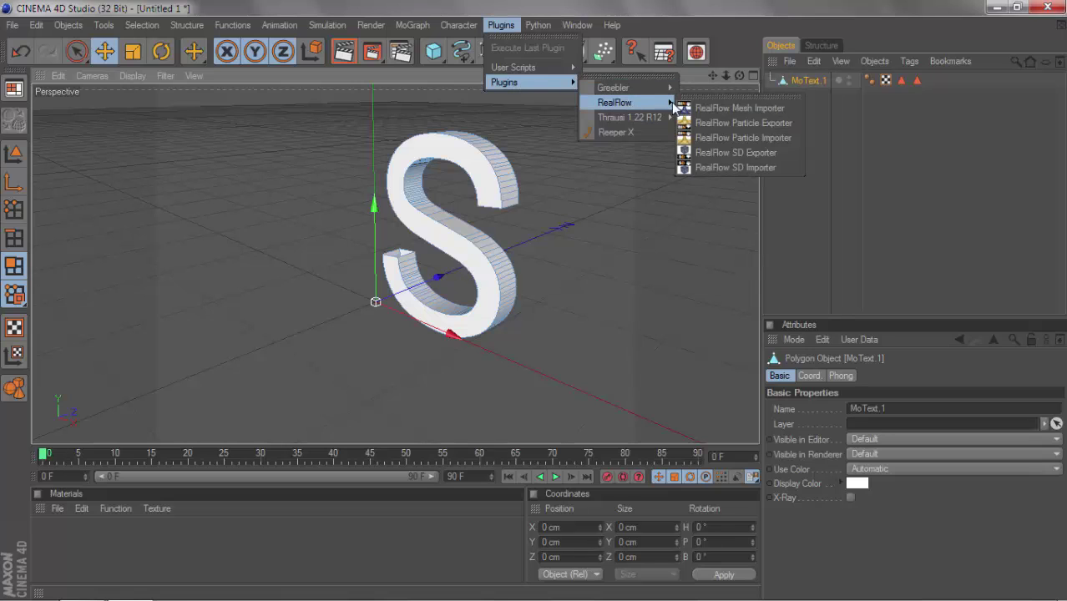
mouse_move(614, 102)
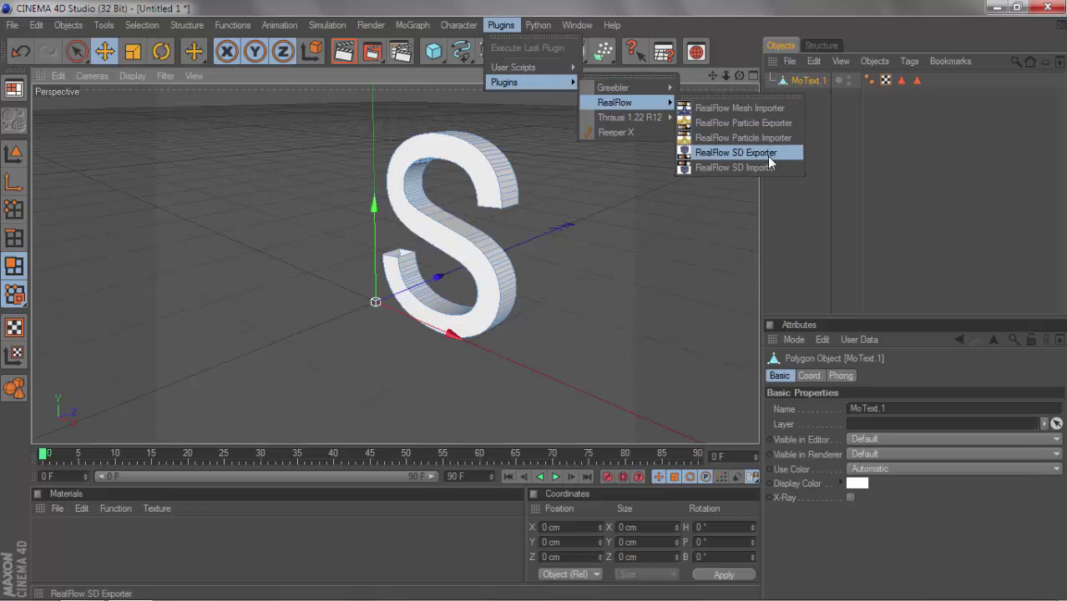
Step: Export MoText.1 with the RealFlow SD Exporter to S.sd on the Desktop, frames 0–200
left_click(750, 155)
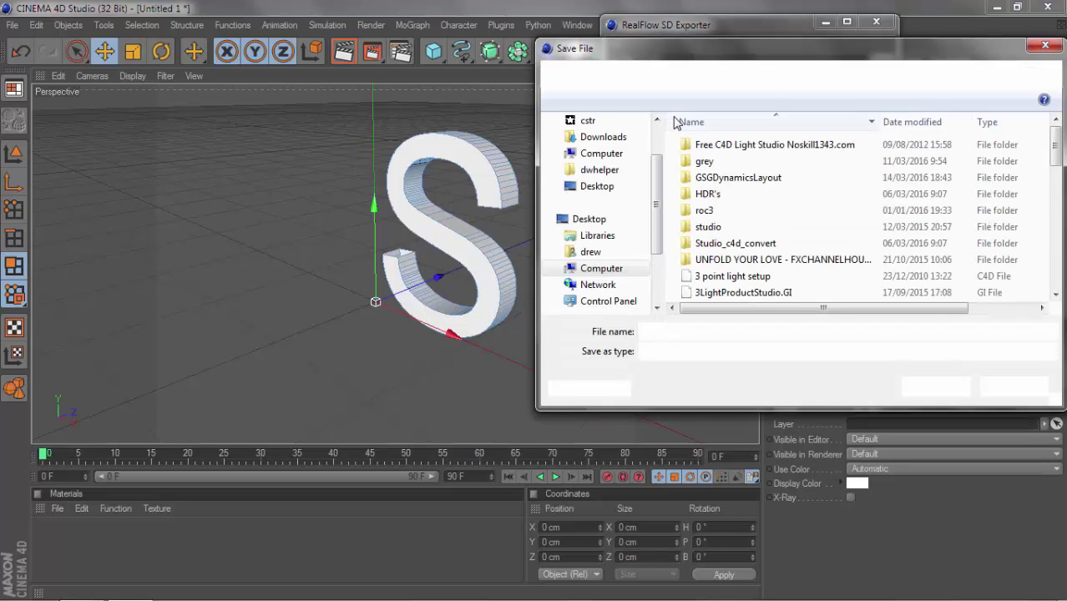
left_click(590, 186)
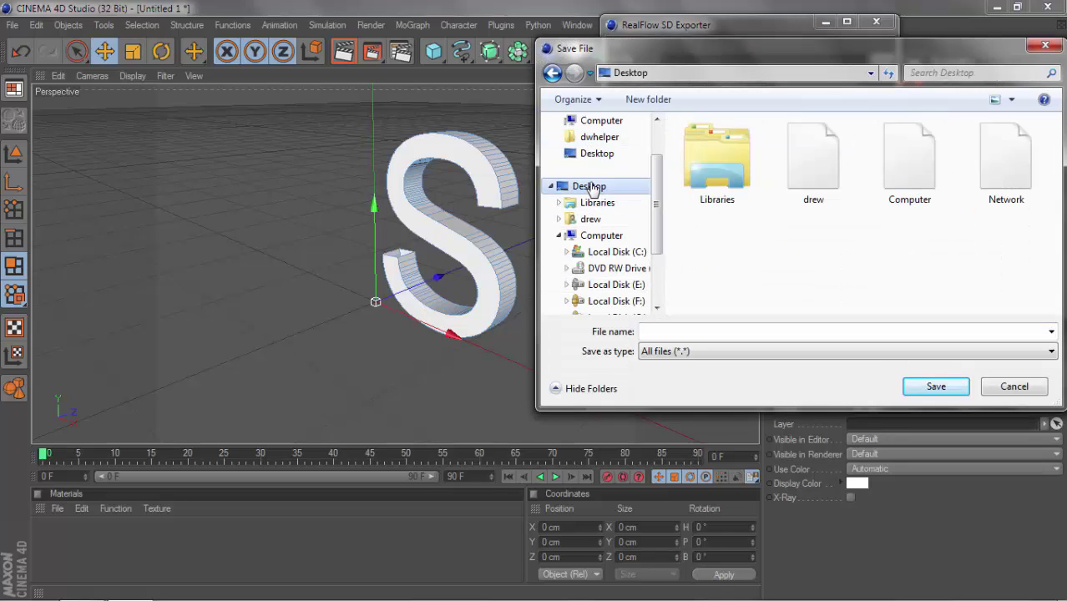
left_click(732, 331)
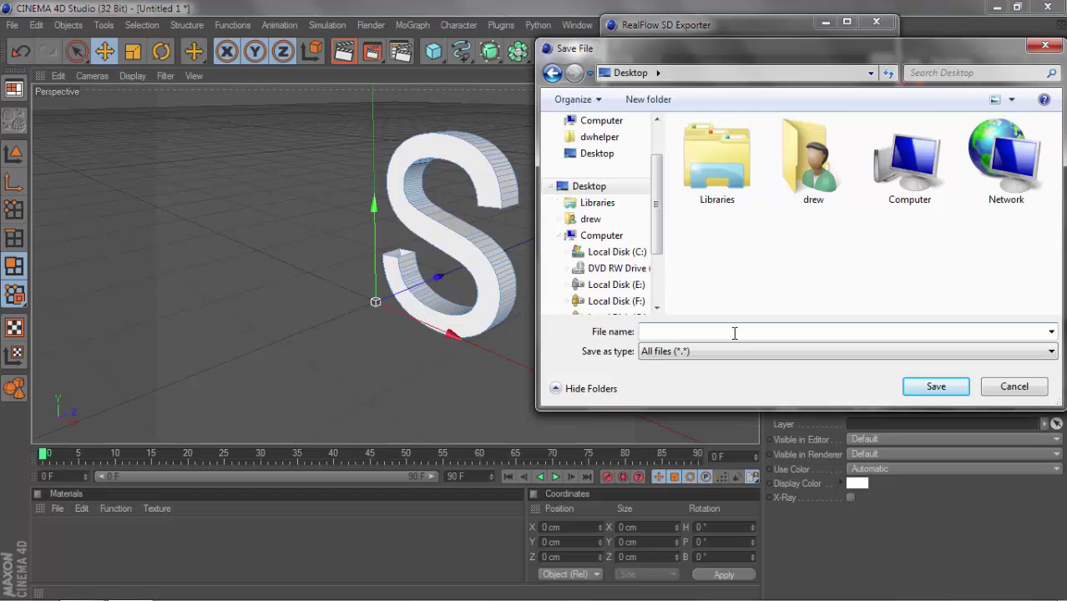
type("S")
left_click(926, 386)
type("200")
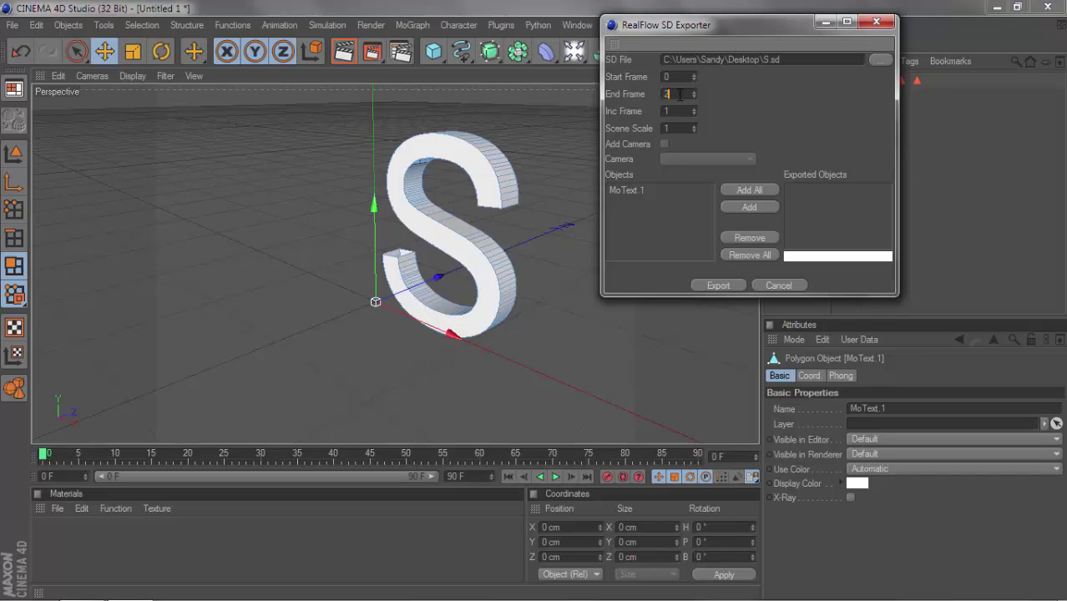
left_click(747, 191)
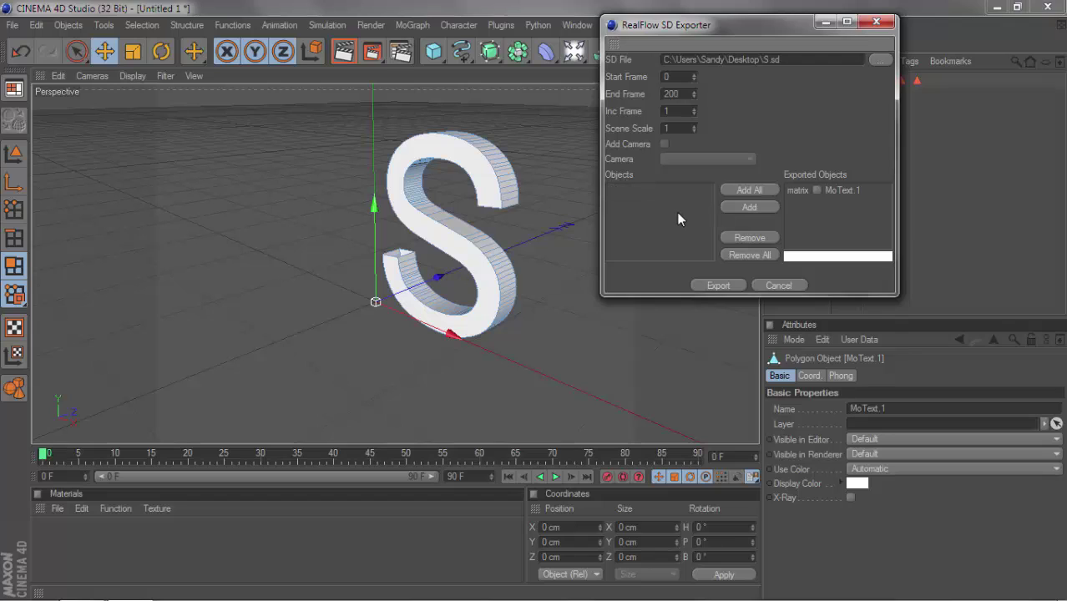
left_click(717, 285)
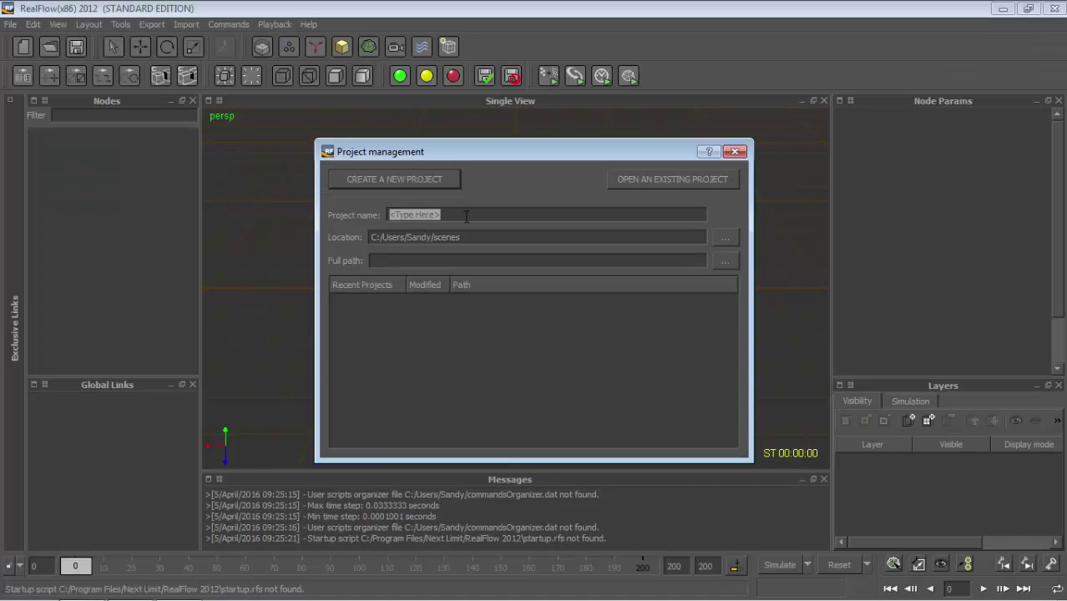
Step: Name the new RealFlow project S and set its location to the Desktop
left_click(466, 216)
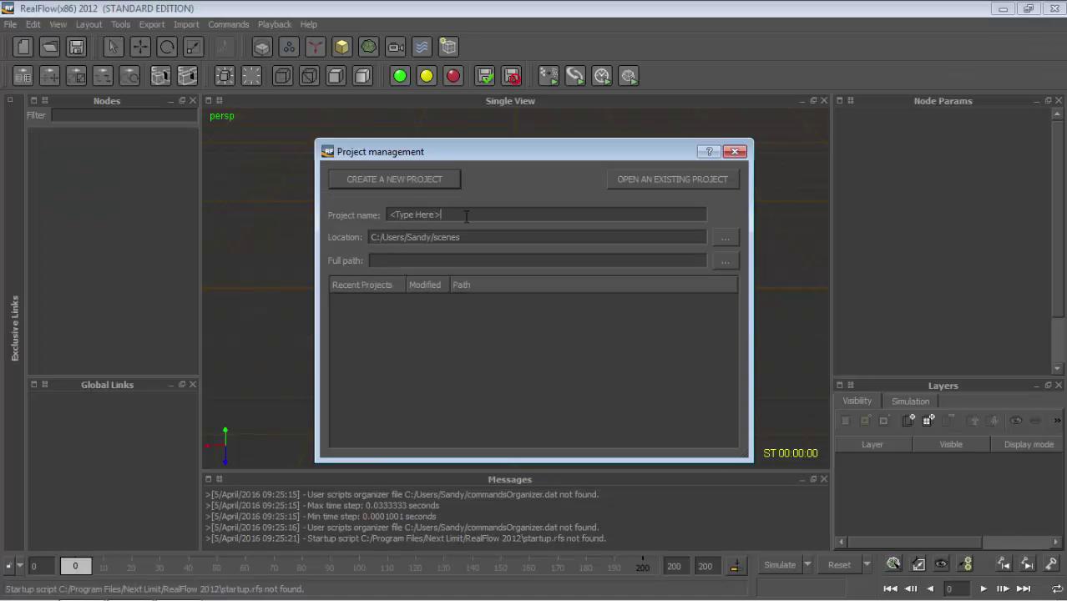
key("BackSpace")
key("BackSpace")
key("BackSpace")
key("BackSpace")
key("BackSpace")
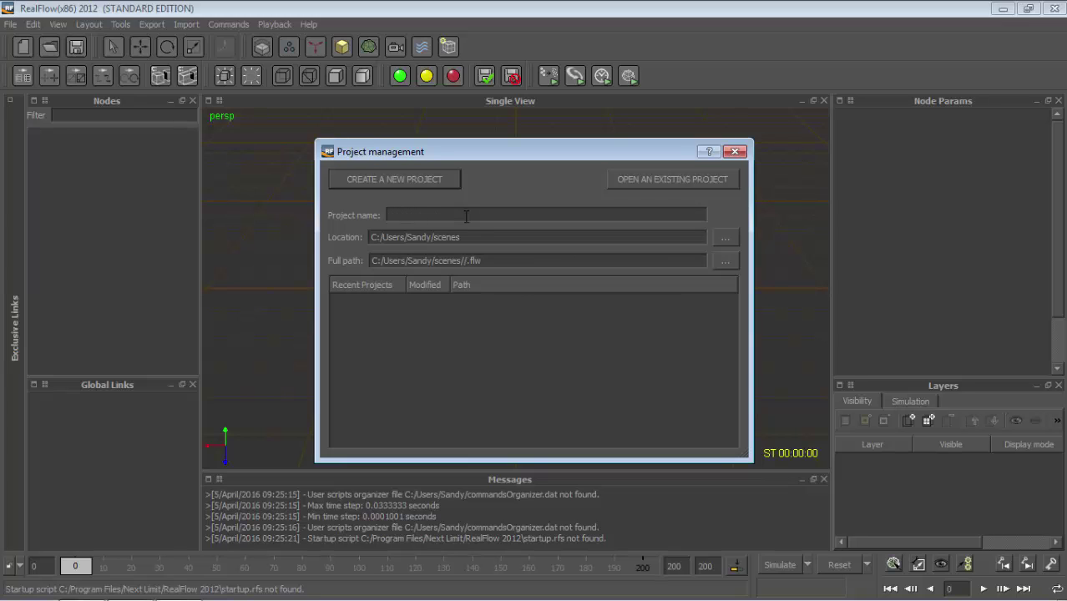
type("S")
left_click(716, 238)
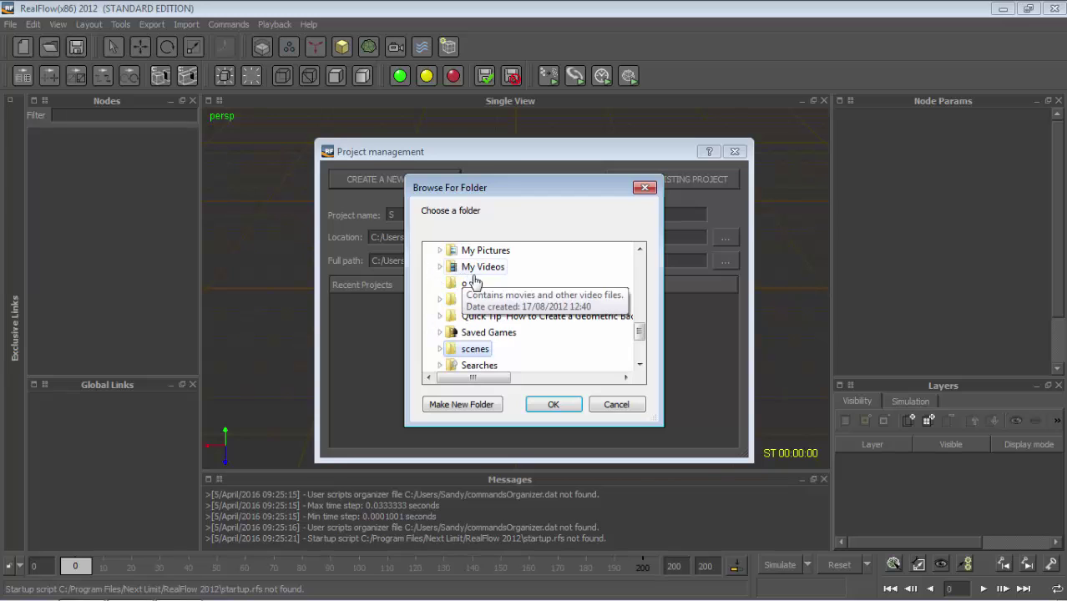
left_click_drag(639, 331, 648, 263)
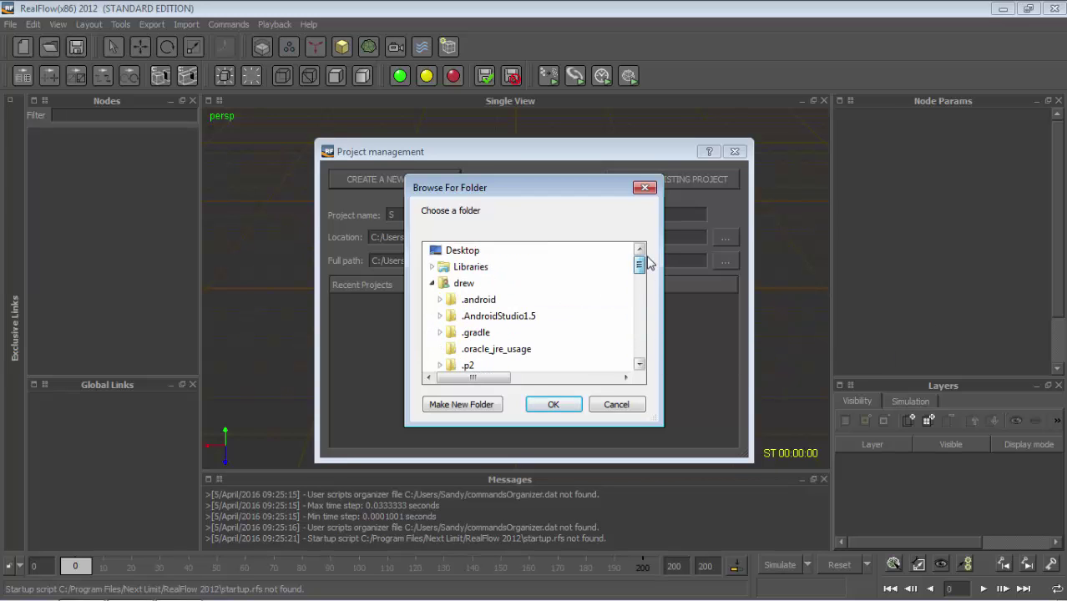
left_click(469, 250)
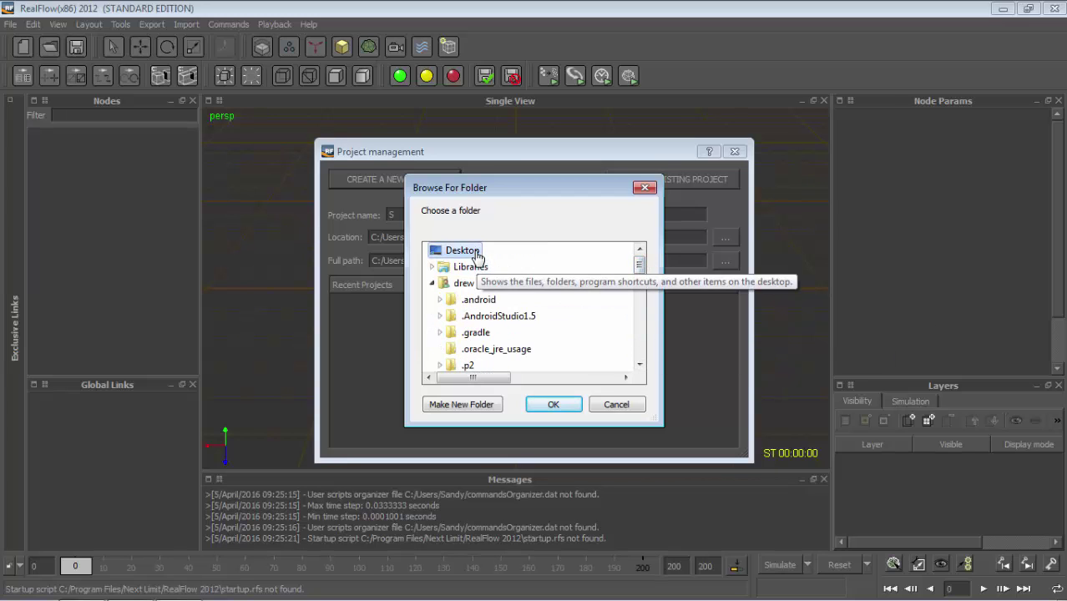
left_click(547, 402)
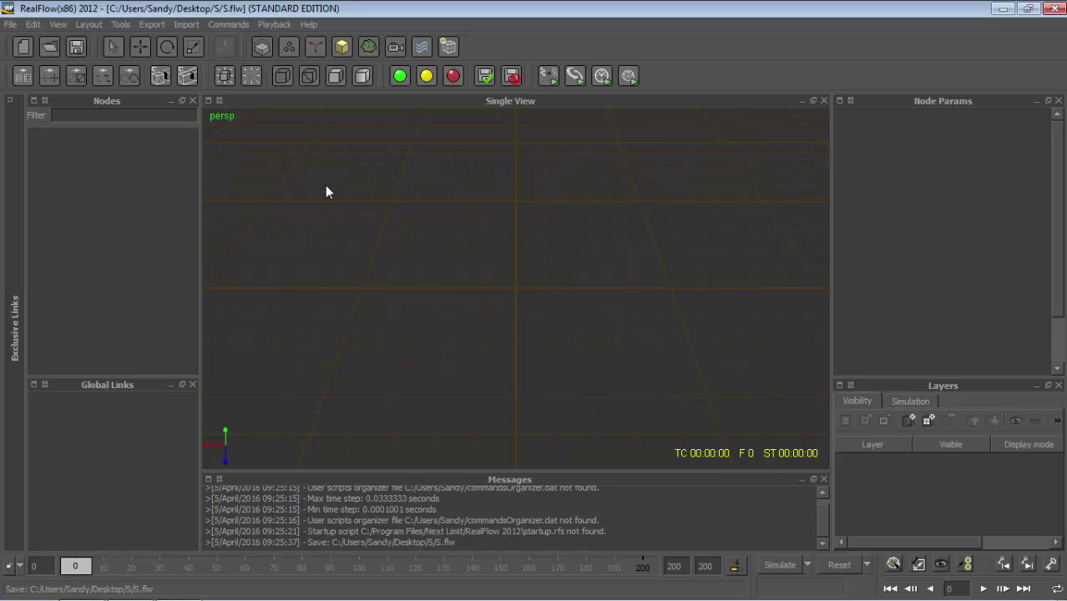
Step: Import S.sd from the Desktop as MoText_1 and zoom in on the wireframe S
left_click(176, 22)
left_click(195, 41)
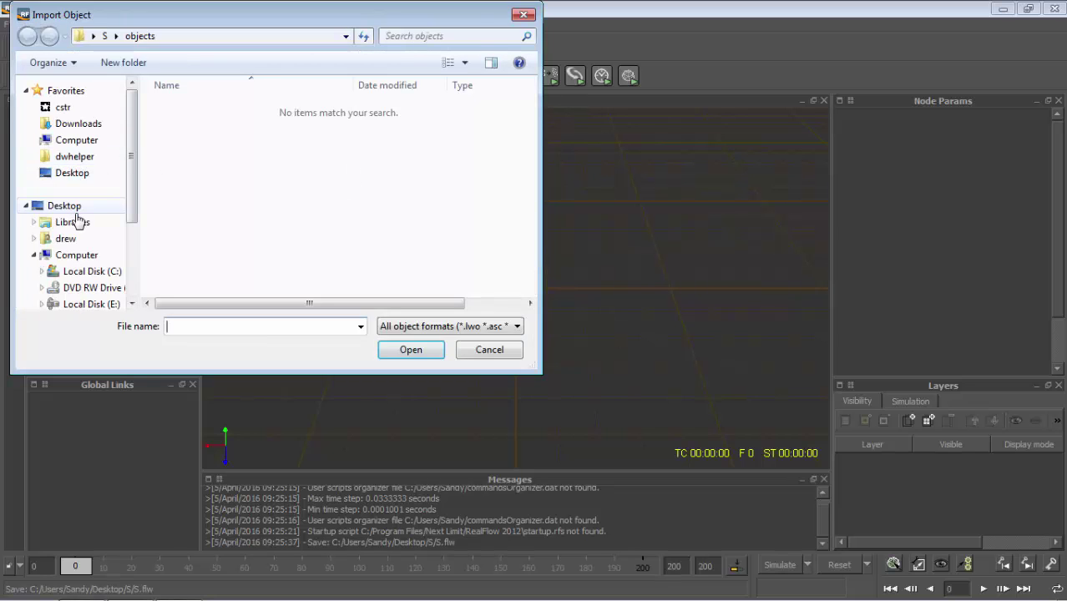
left_click(58, 206)
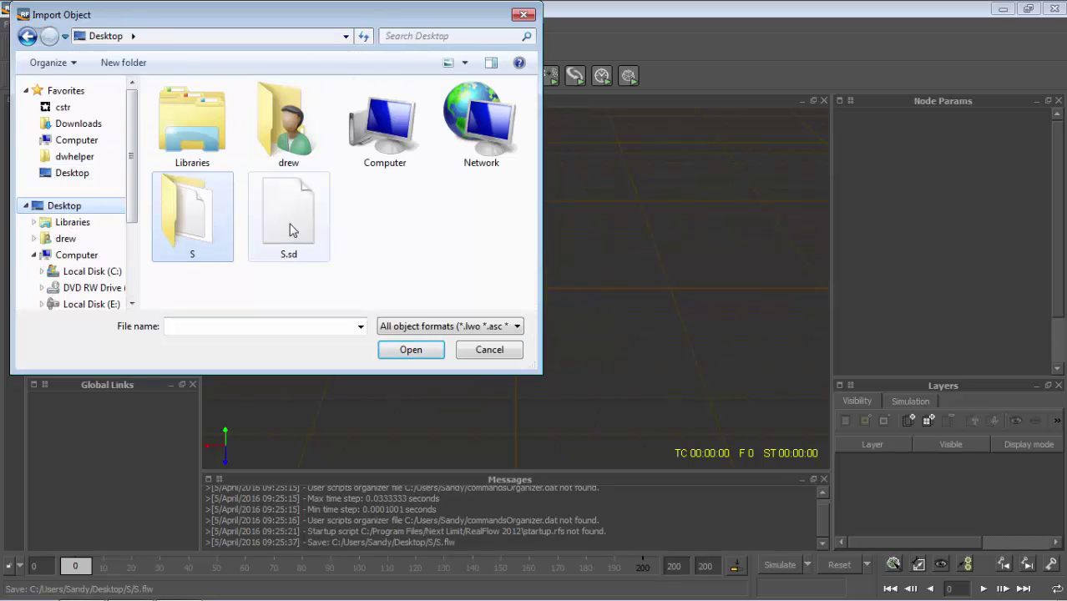
left_click(292, 230)
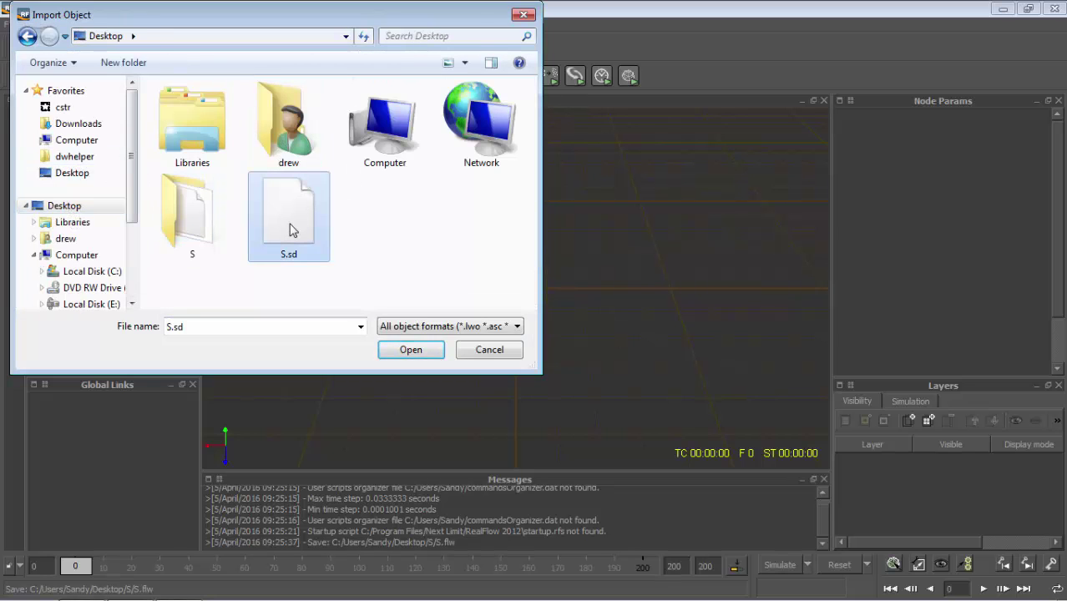
left_click(402, 351)
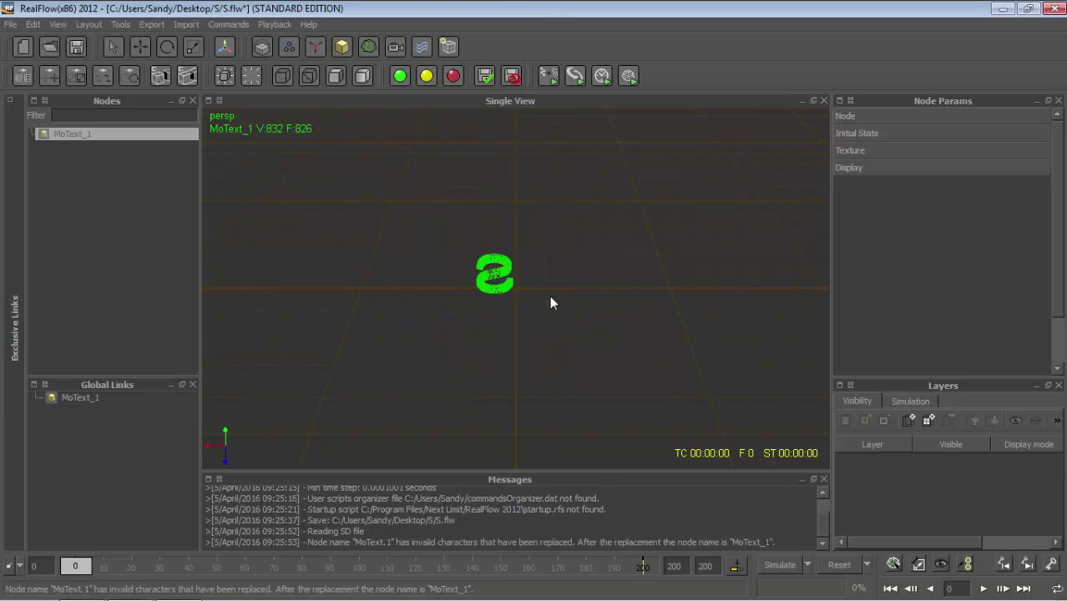
mouse_move(549, 297)
left_mouse_down("alt")
mouse_move(696, 252)
mouse_move(801, 204)
mouse_move(625, 239)
mouse_move(594, 274)
mouse_move(642, 292)
left_mouse_up("alt")
right_click_drag(558, 284, 692, 203, "alt")
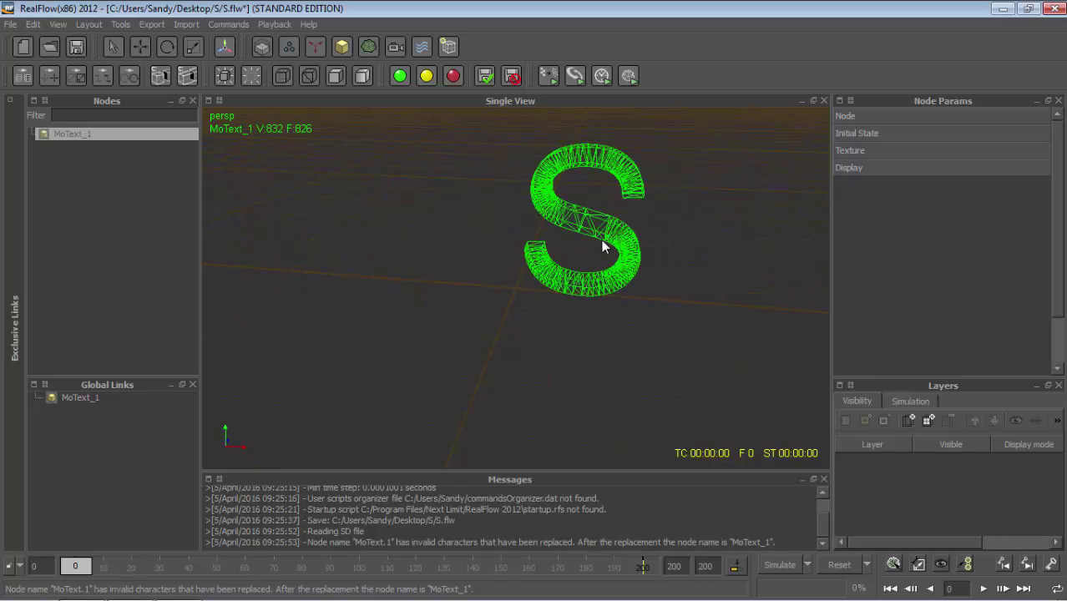
mouse_move(686, 173)
left_mouse_down("alt")
mouse_move(663, 212)
mouse_move(614, 238)
left_mouse_up("alt")
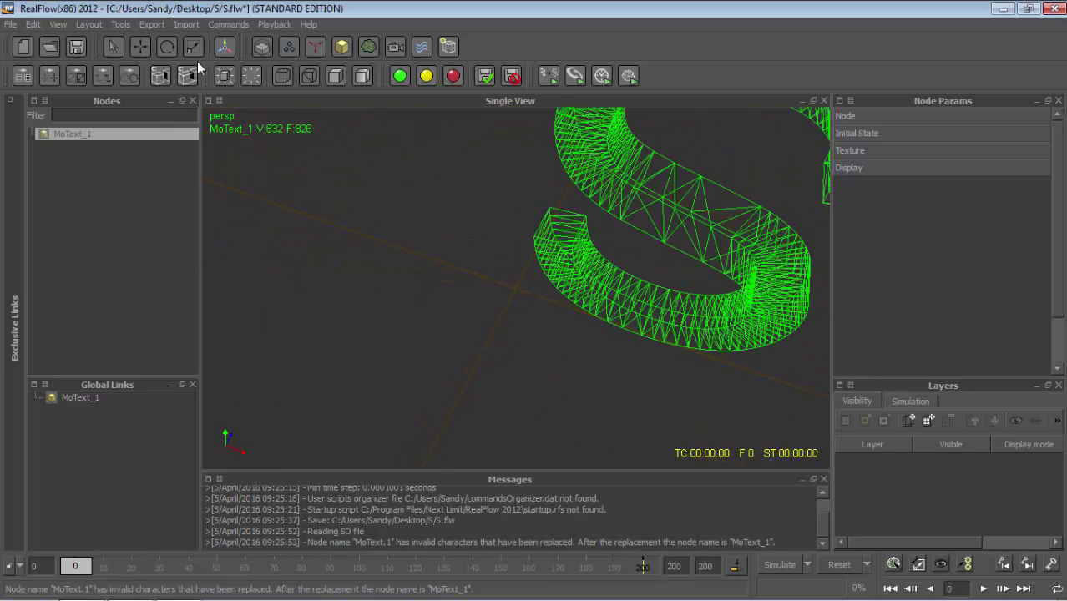
Step: Add a Square emitter and scale it down to a small, flat square
left_click(282, 48)
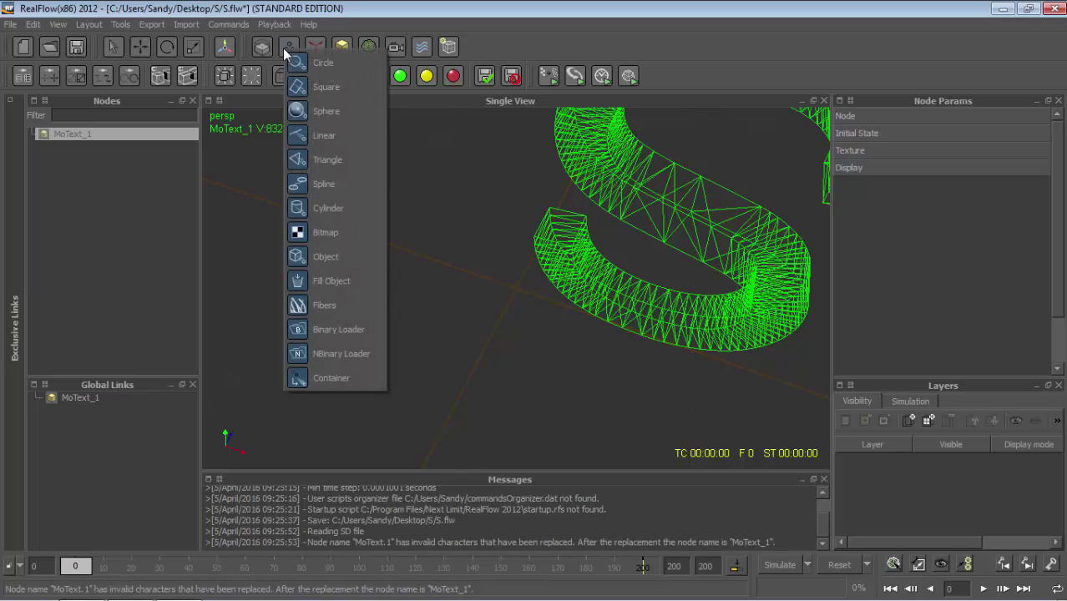
left_click(321, 86)
scroll(417, 173, "down", 3)
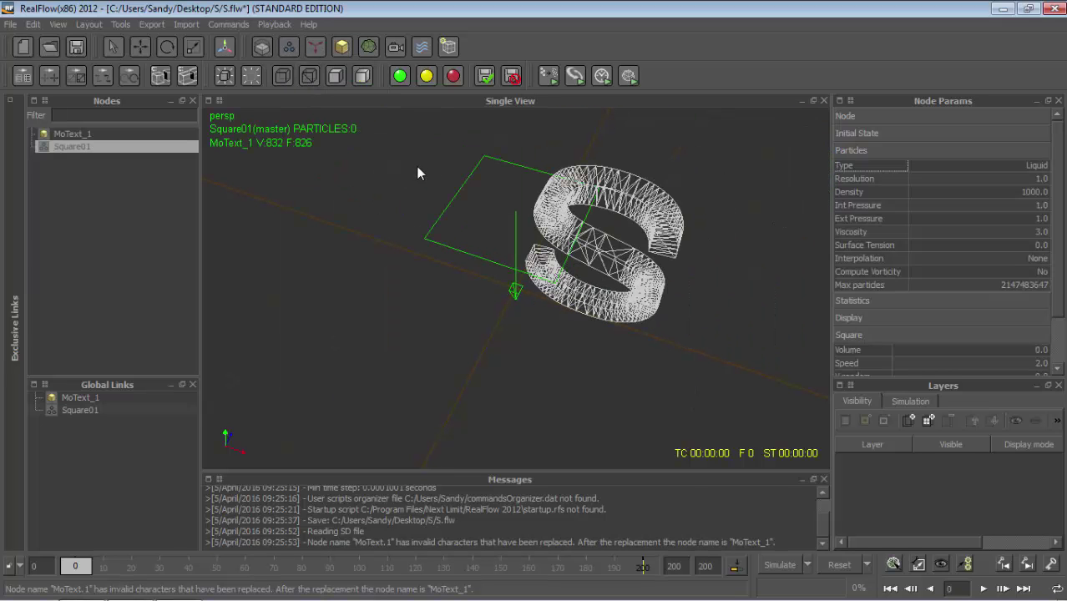
left_click(192, 49)
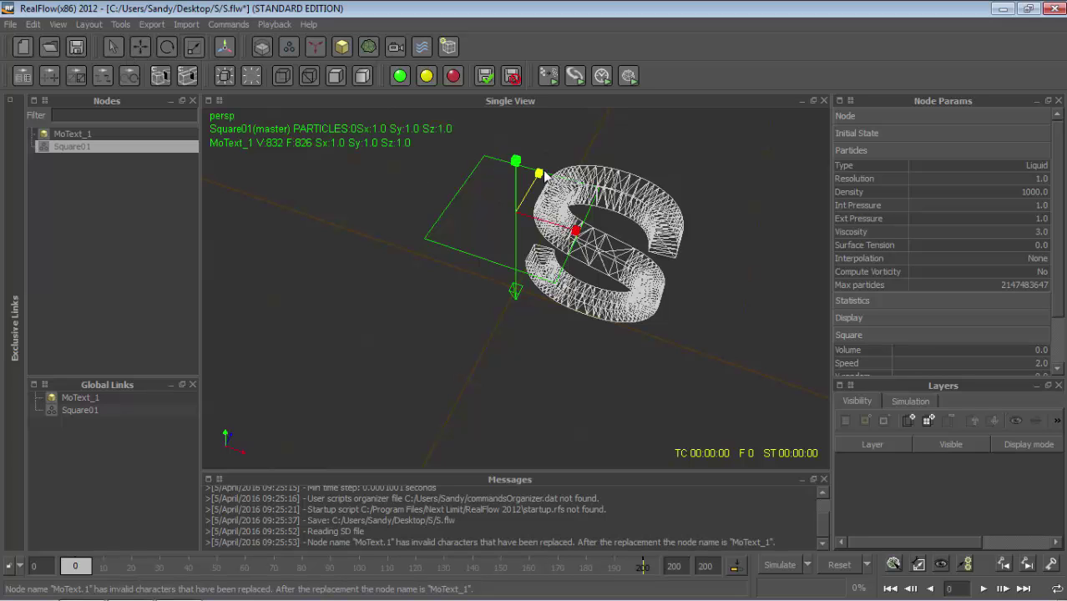
left_click_drag(538, 174, 512, 242)
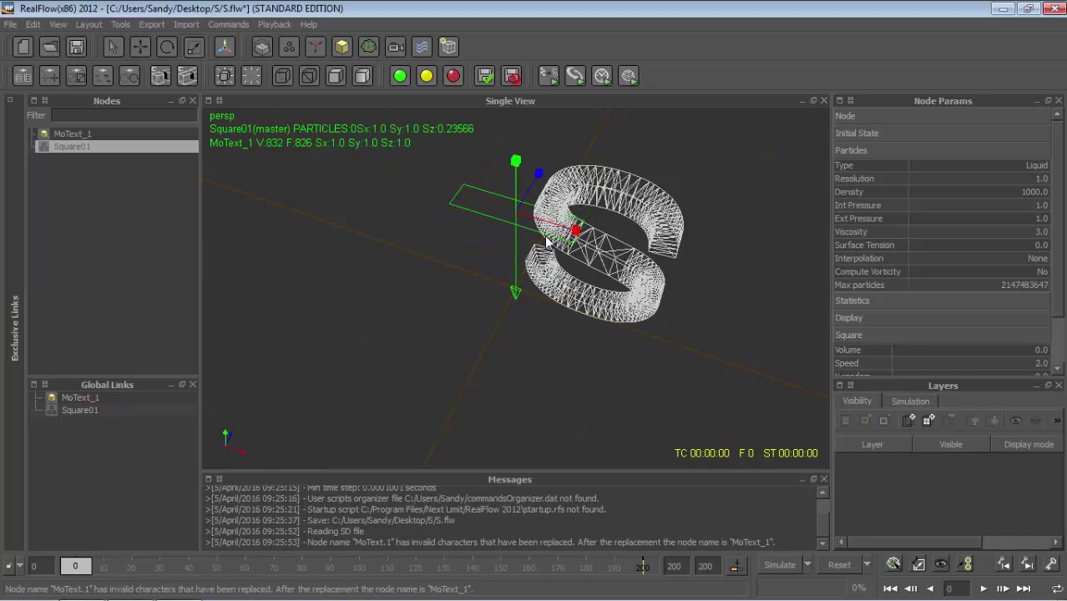
left_click_drag(575, 230, 472, 207)
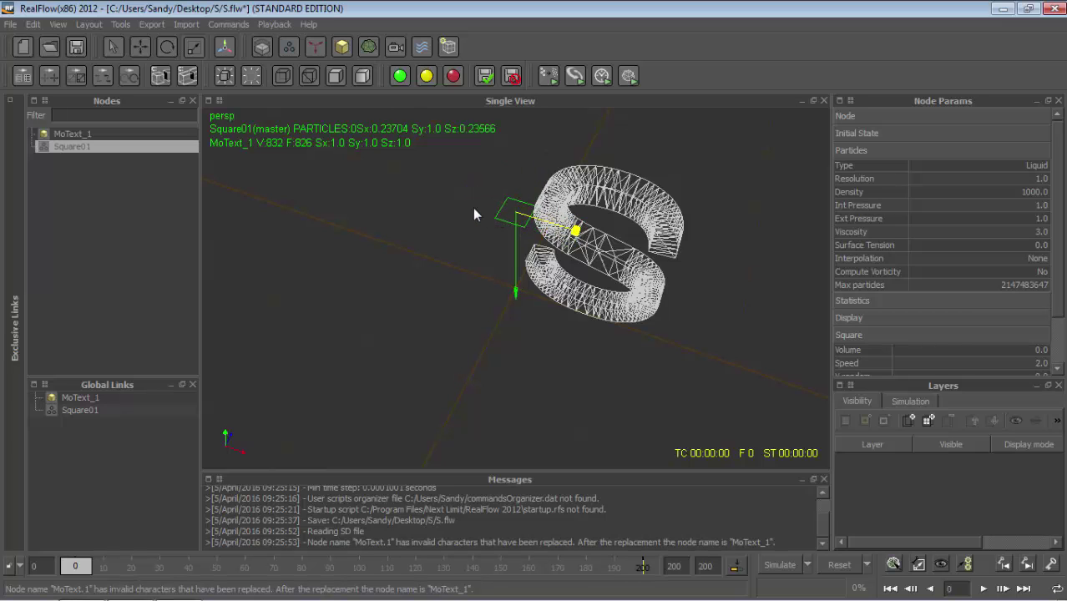
left_click_drag(537, 174, 530, 188)
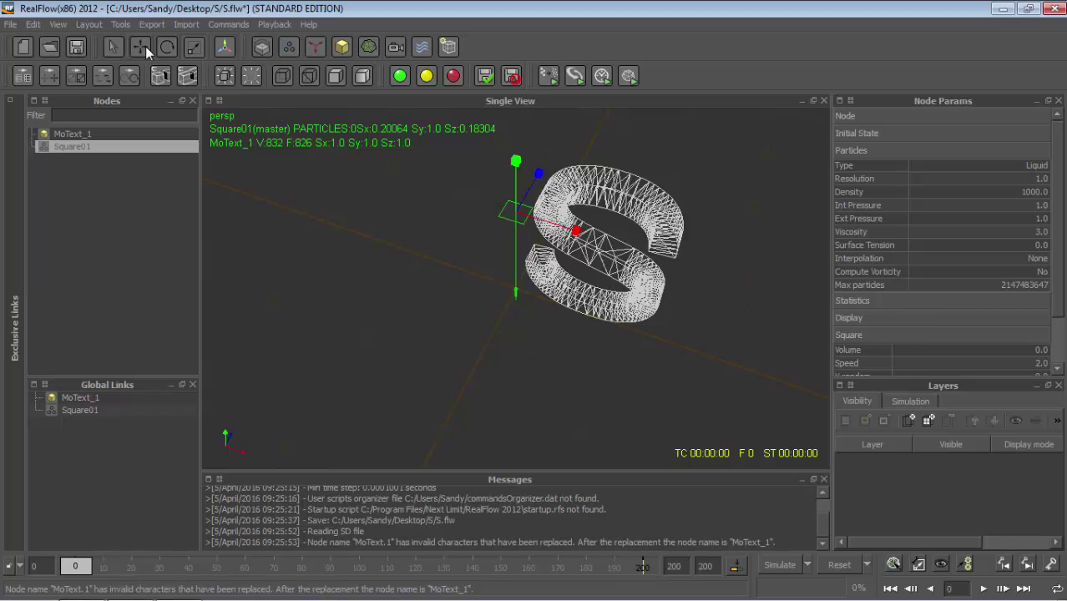
Step: Move Square01 down onto the upper end of the S
left_click(141, 47)
left_click_drag(518, 179, 541, 215)
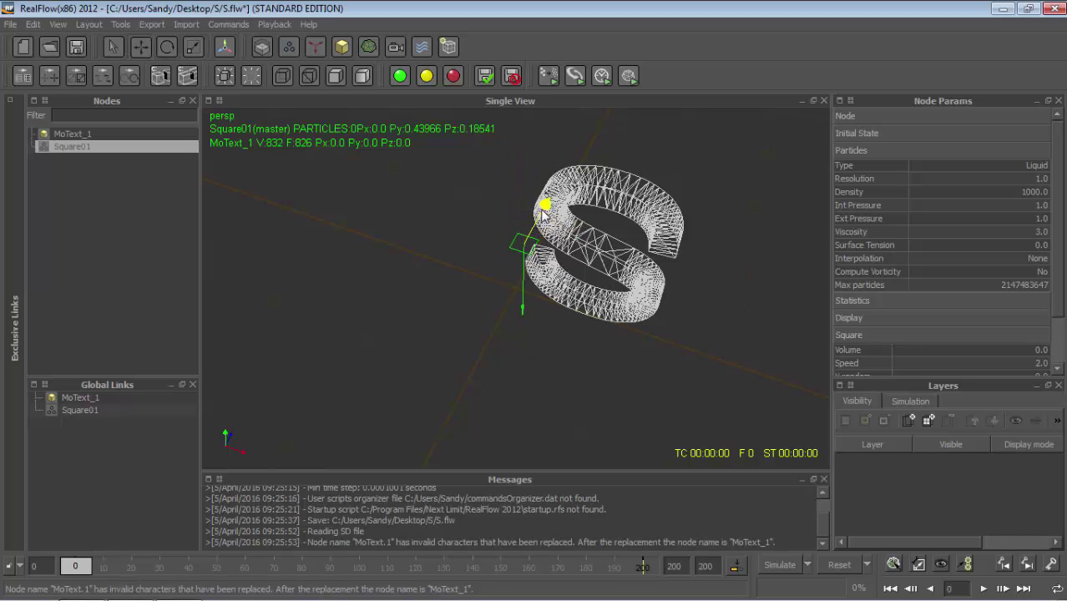
left_click_drag(541, 208, 592, 266)
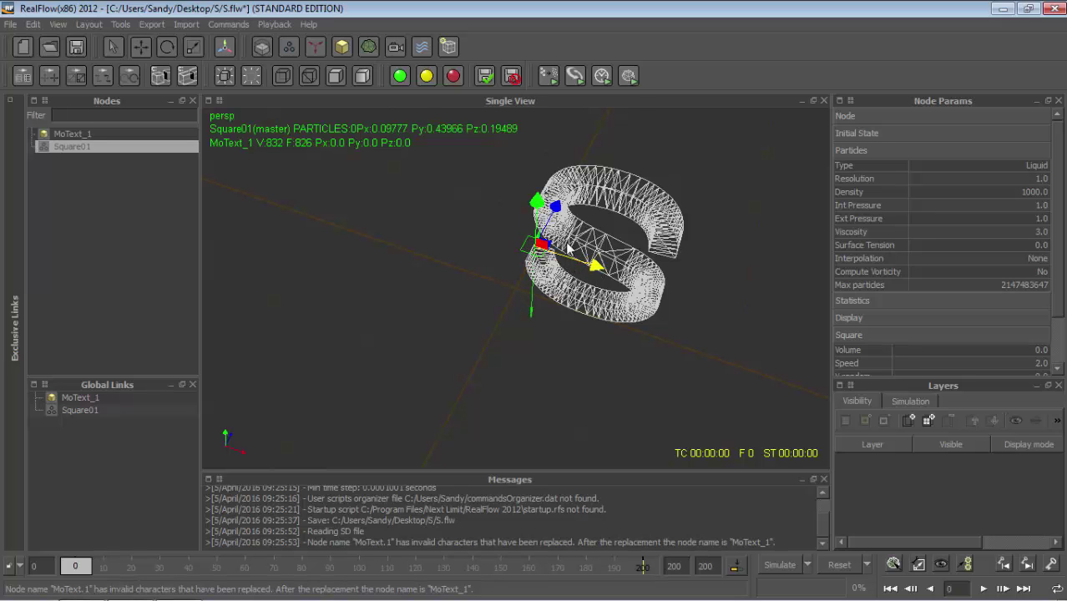
scroll(576, 237, "up", 3)
scroll(579, 231, "up", 2)
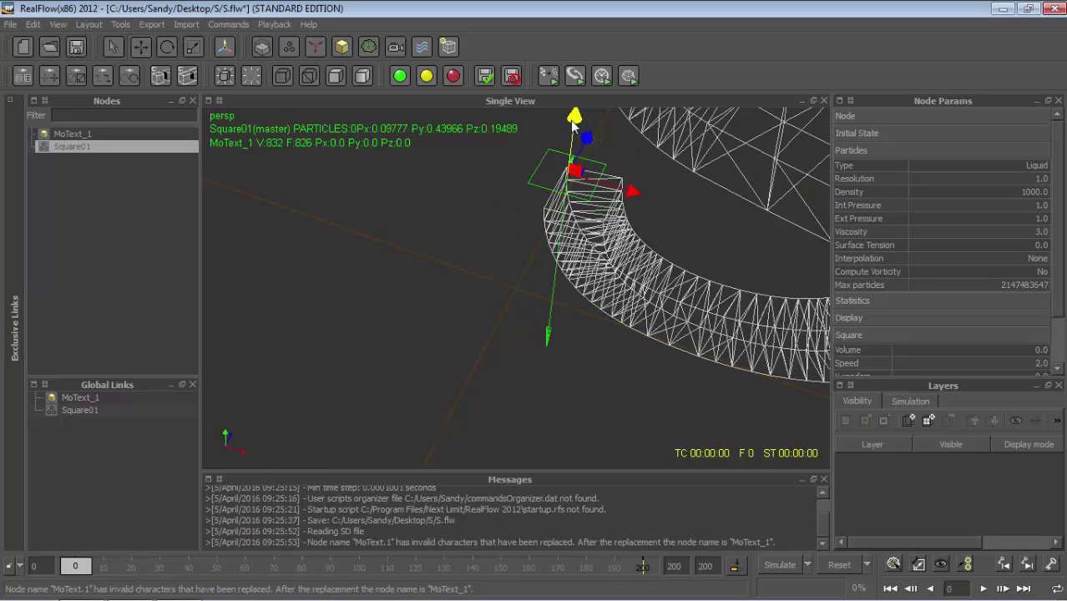
mouse_move(595, 158)
left_mouse_down()
mouse_move(618, 204)
mouse_move(645, 214)
left_mouse_up()
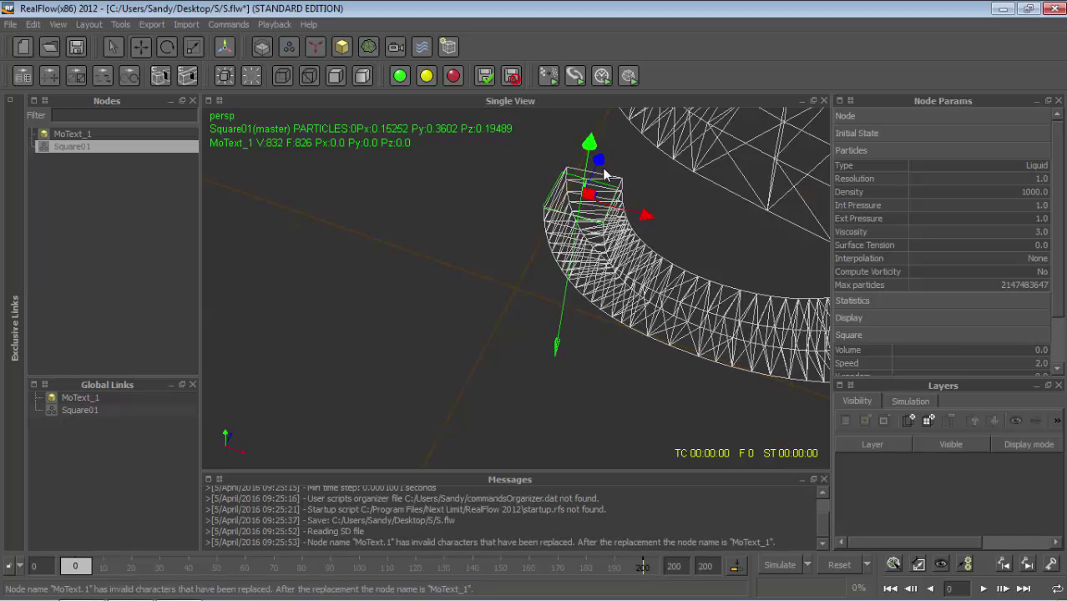
left_click_drag(600, 159, 602, 163)
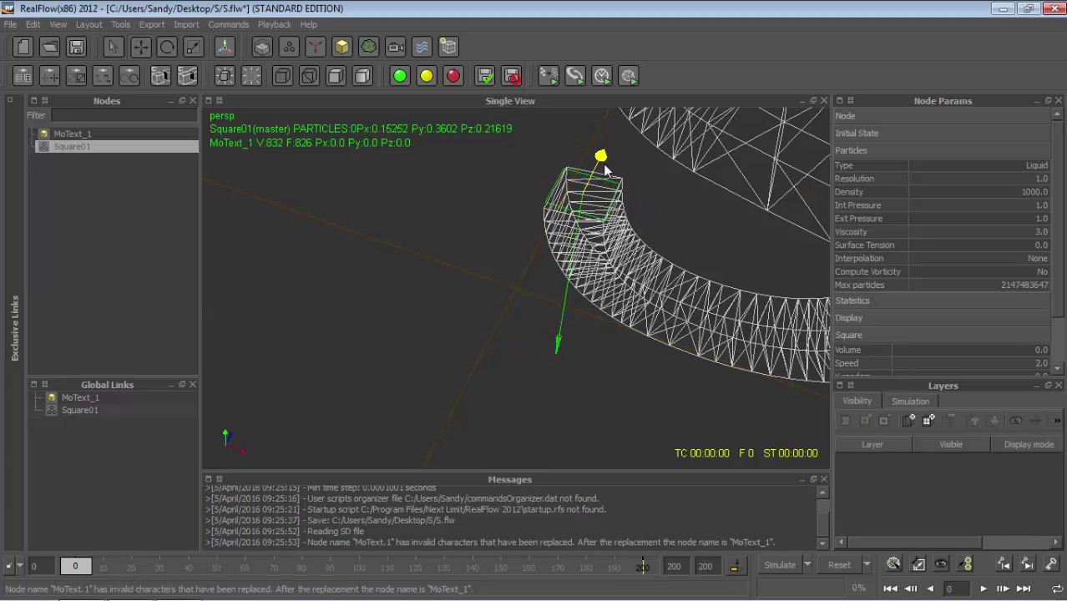
Step: Narrow Square01 further along X and orbit to check its placement
left_click(192, 49)
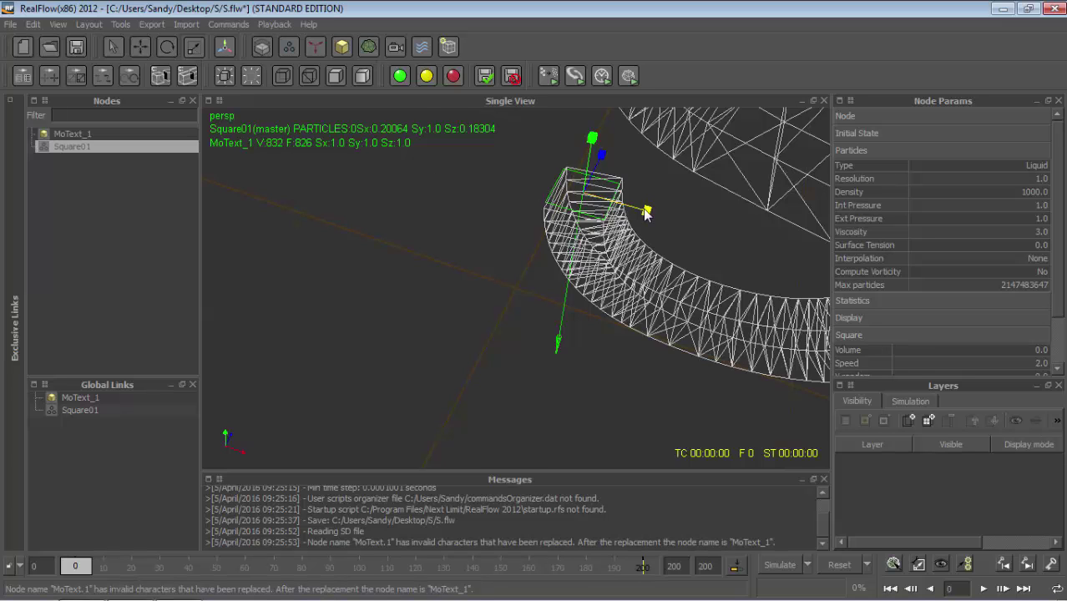
left_click_drag(645, 213, 636, 214)
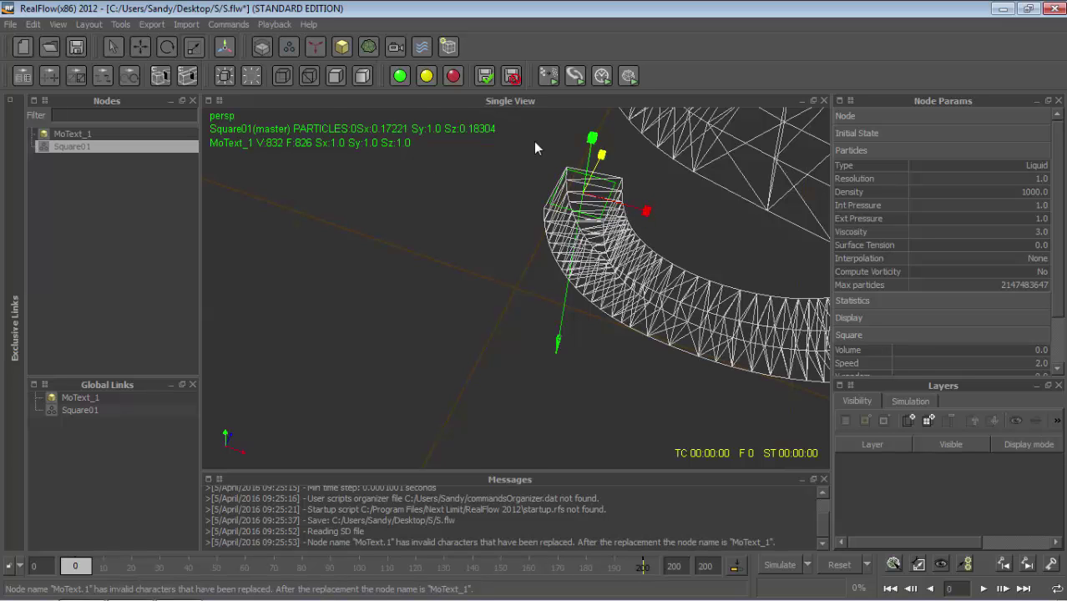
left_click(140, 48)
left_click(527, 156)
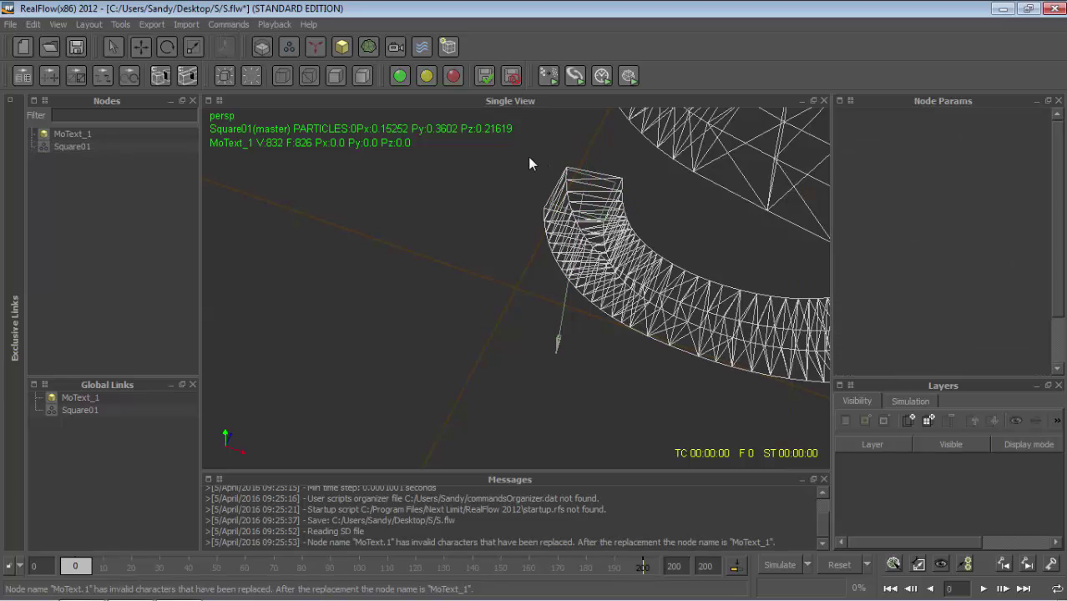
mouse_move(528, 156)
left_mouse_down("alt")
mouse_move(639, 159)
mouse_move(632, 153)
left_mouse_up("alt")
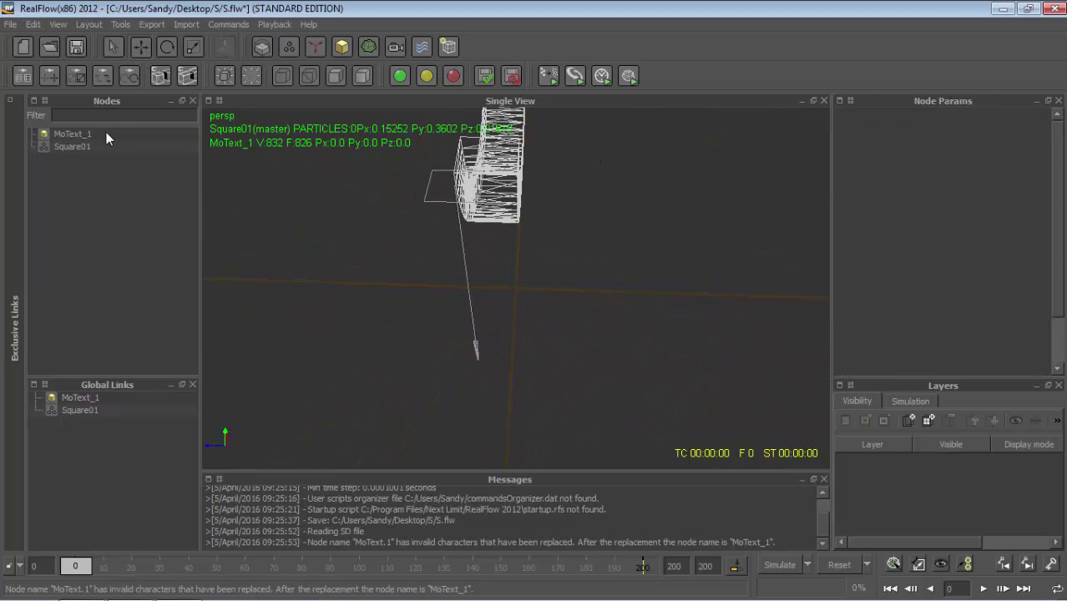
Step: Fine-tune Square01's height and X position over the S's end
left_click(77, 147)
mouse_move(451, 141)
left_mouse_down()
mouse_move(448, 116)
mouse_move(436, 158)
left_mouse_up()
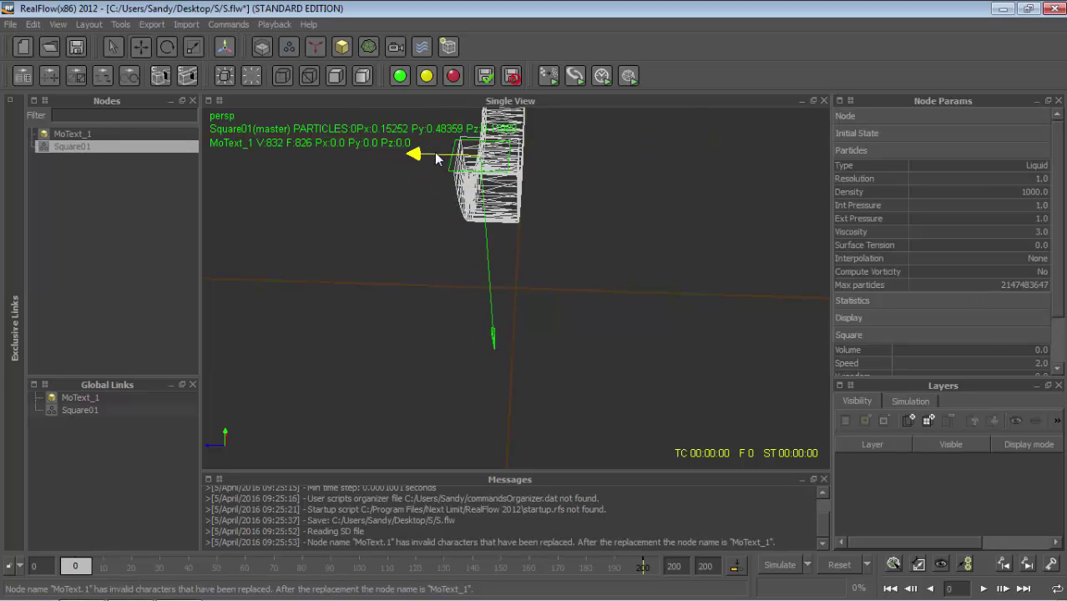
mouse_move(541, 161)
left_mouse_down("alt")
mouse_move(544, 146)
mouse_move(548, 172)
mouse_move(634, 154)
left_mouse_up("alt")
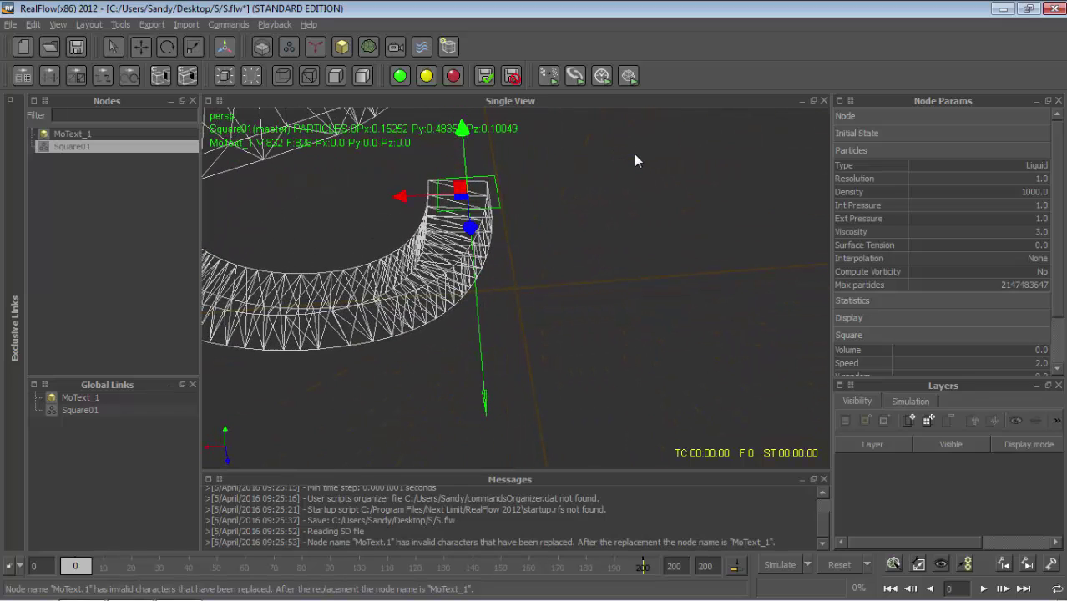
left_click_drag(413, 199, 405, 202)
left_click_drag(449, 137, 449, 143)
mouse_move(515, 168)
left_mouse_down("alt")
mouse_move(532, 144)
mouse_move(430, 185)
mouse_move(509, 146)
mouse_move(613, 167)
mouse_move(655, 160)
mouse_move(674, 176)
mouse_move(686, 147)
mouse_move(670, 173)
left_mouse_up("alt")
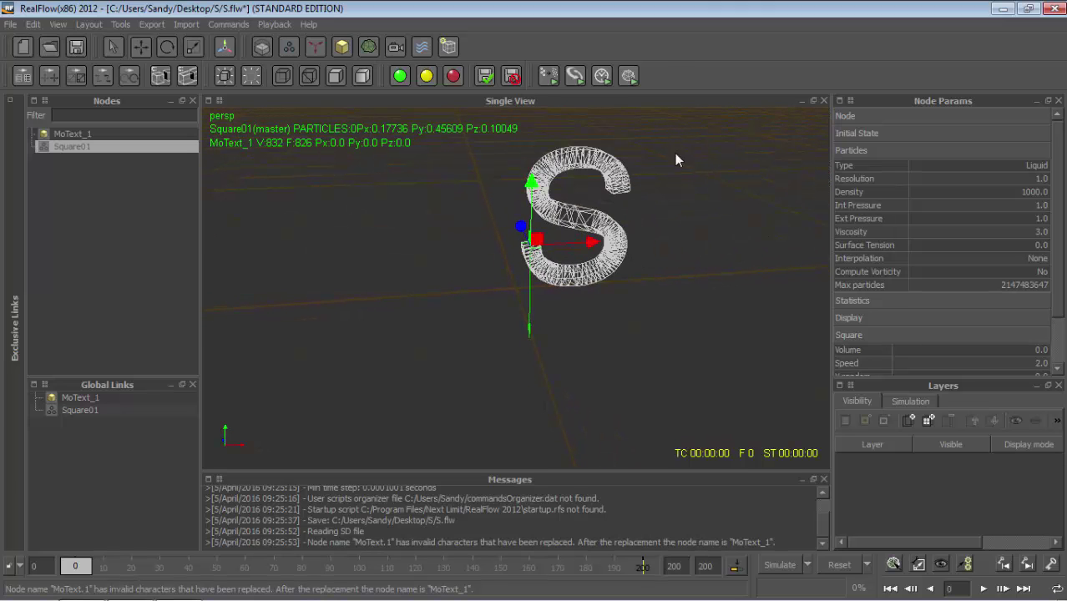
Step: Set Square01's Resolution to 20, Density to 4000, Viscosity to 1.0, and adjust Speed
double_click(1035, 178)
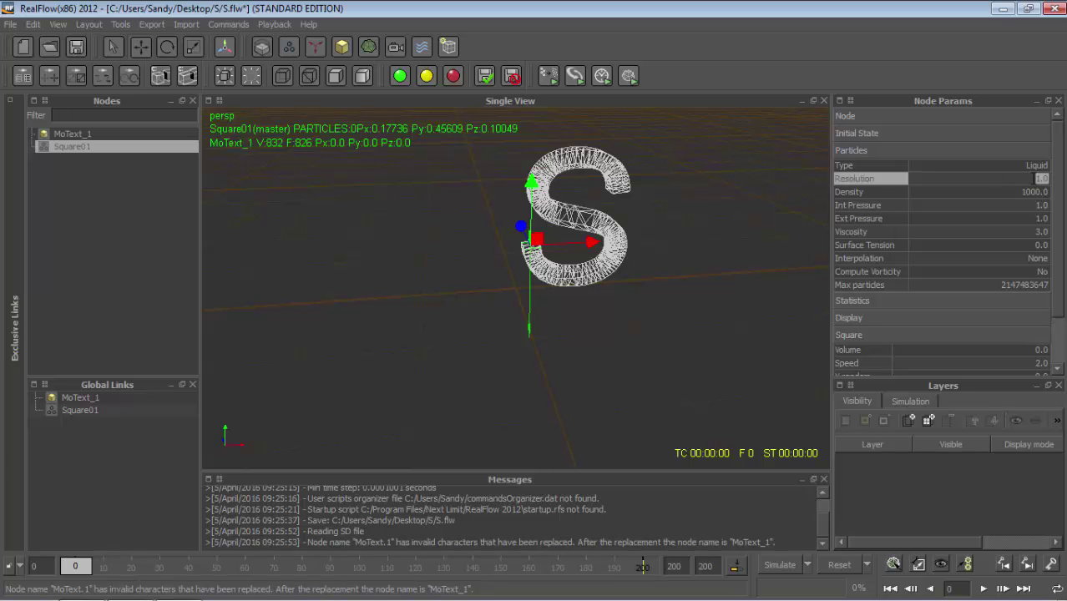
type("20")
double_click(1032, 196)
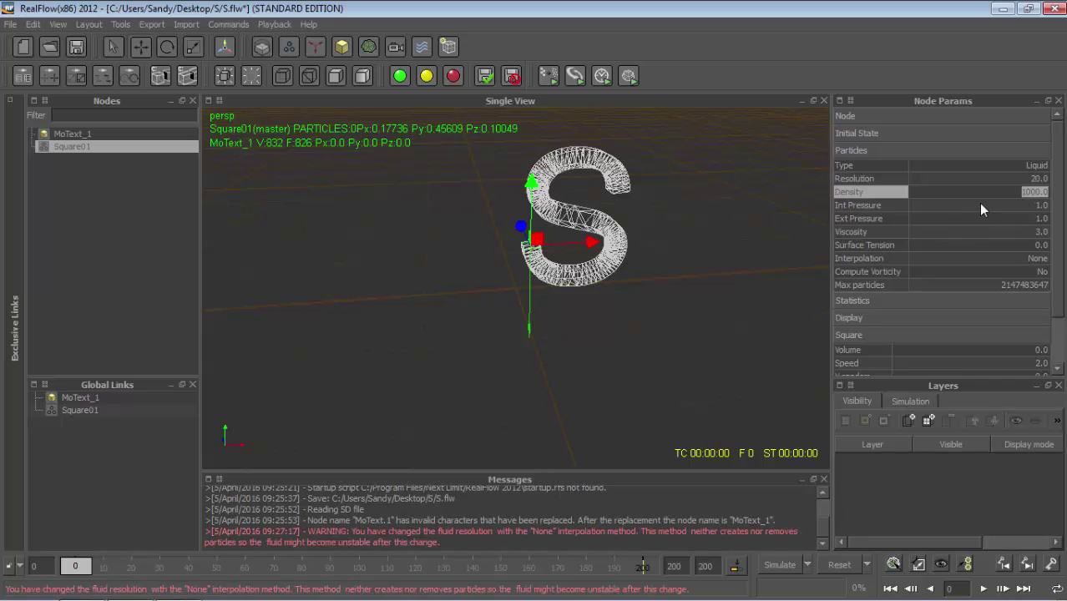
type("400")
type("0")
double_click(1034, 232)
type("1")
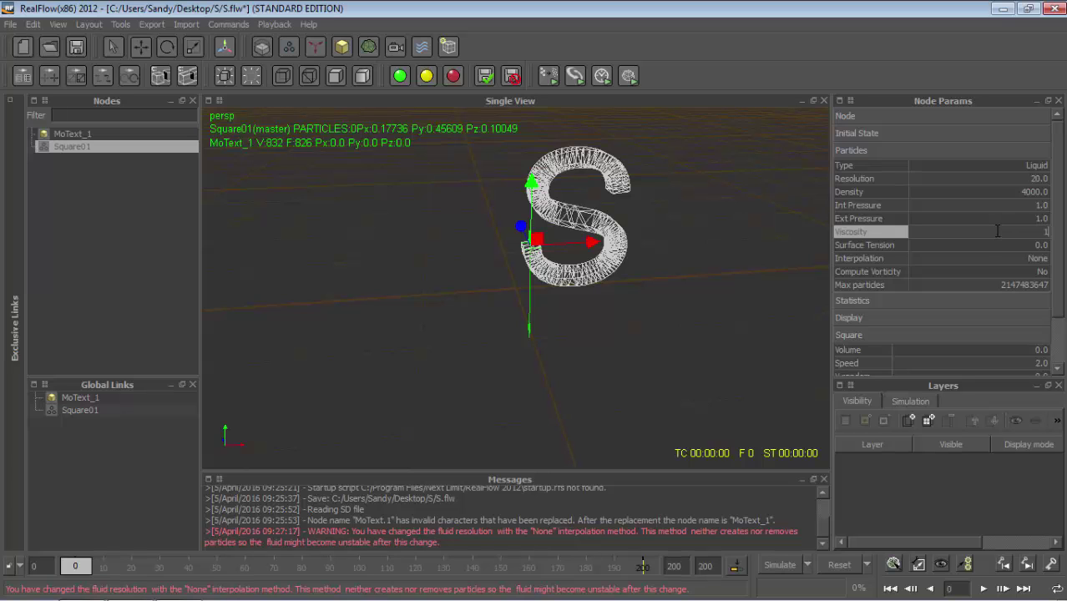
double_click(1030, 363)
type("3")
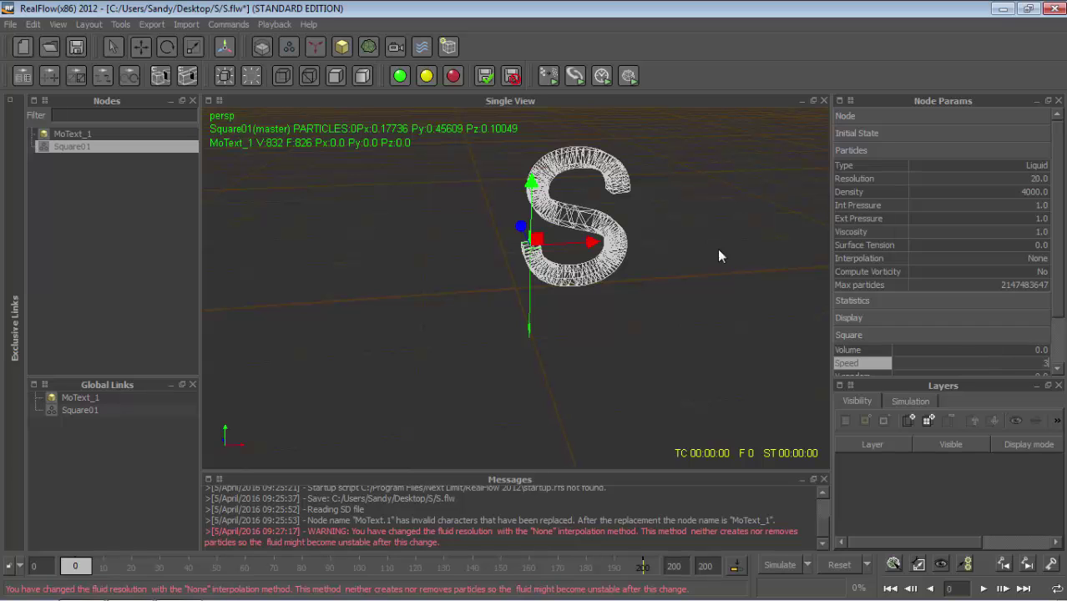
Step: Set MoText_1's collision normal to Inward, then start the simulation from Square01
left_click(60, 136)
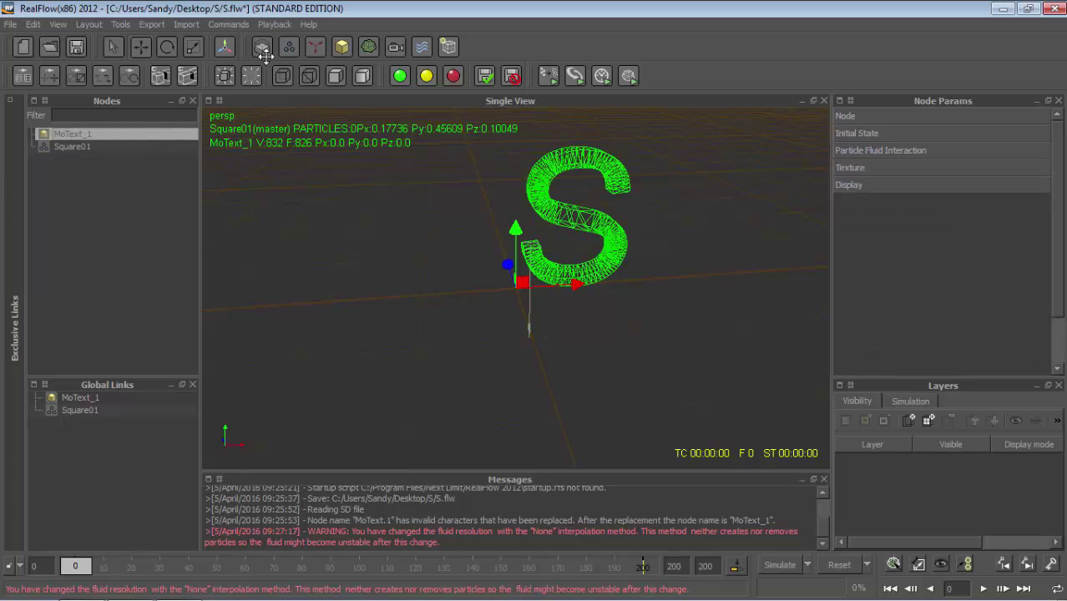
left_click(890, 150)
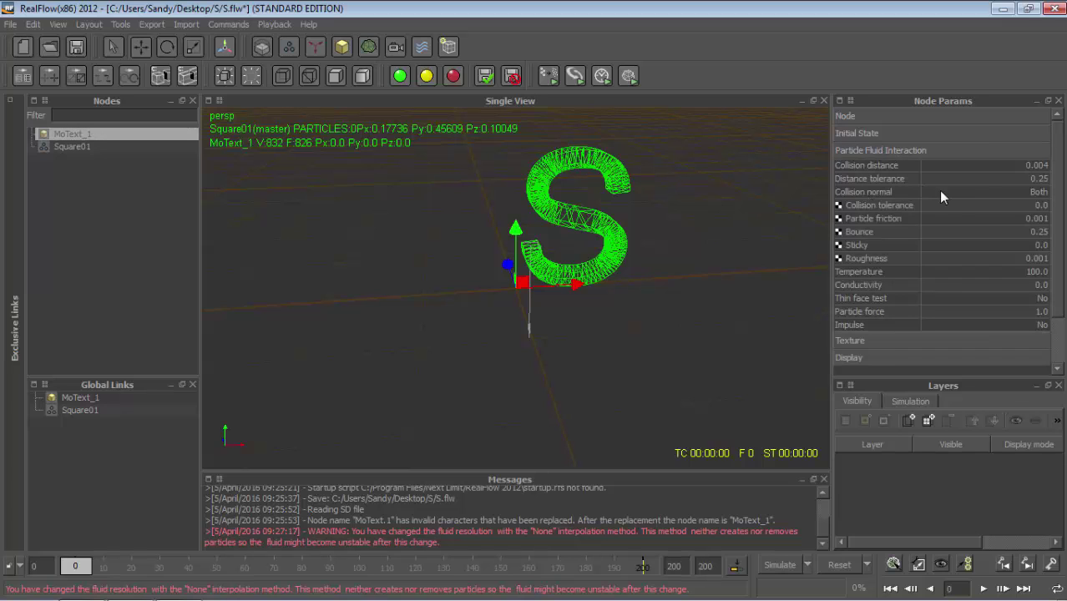
left_click(1041, 194)
left_click(1042, 194)
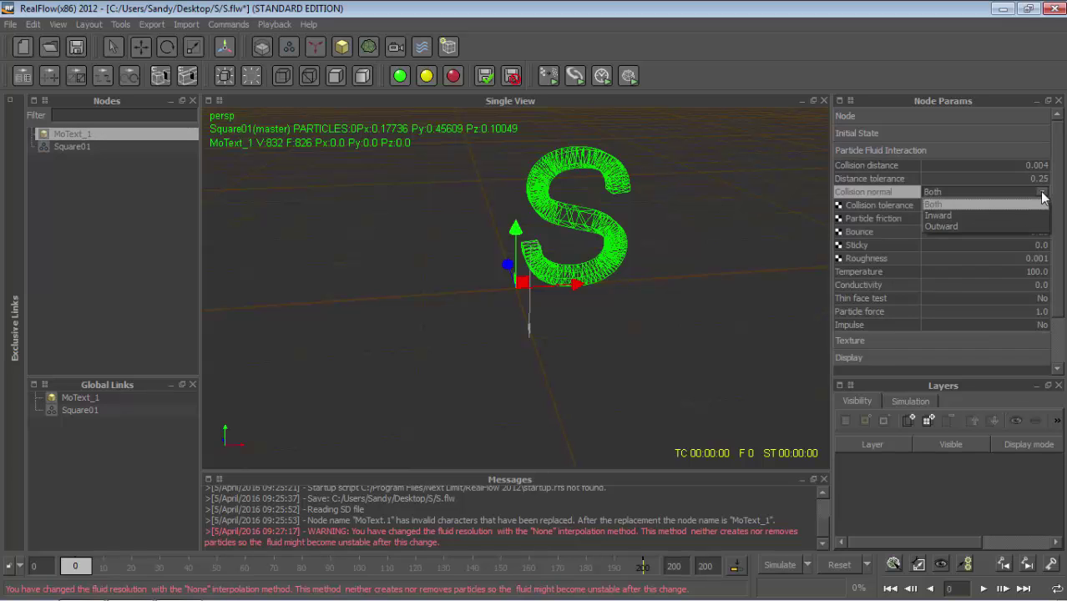
left_click(997, 218)
left_click(65, 147)
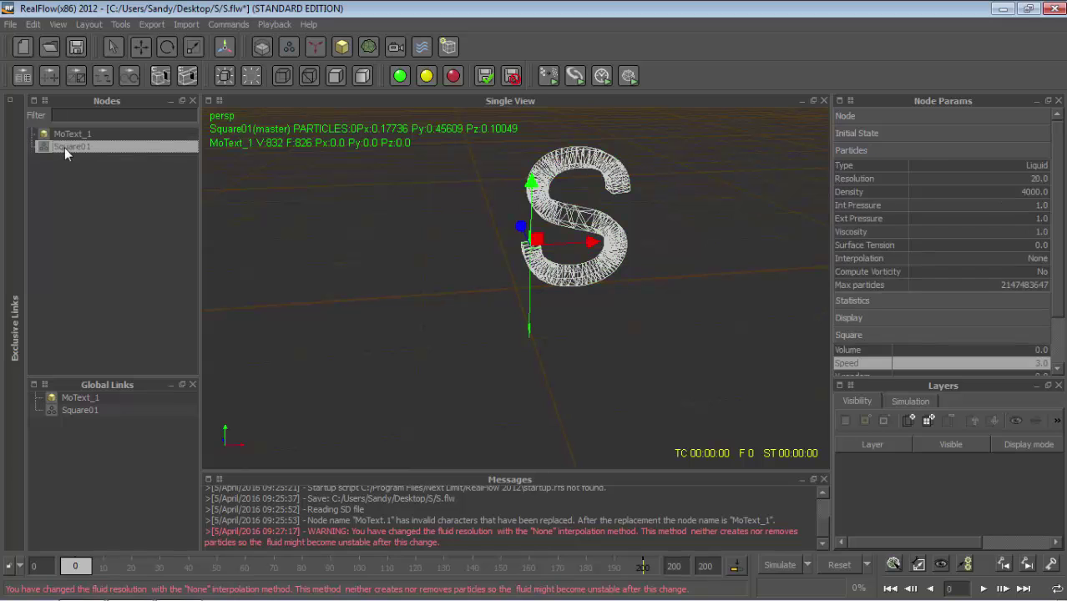
left_click(780, 565)
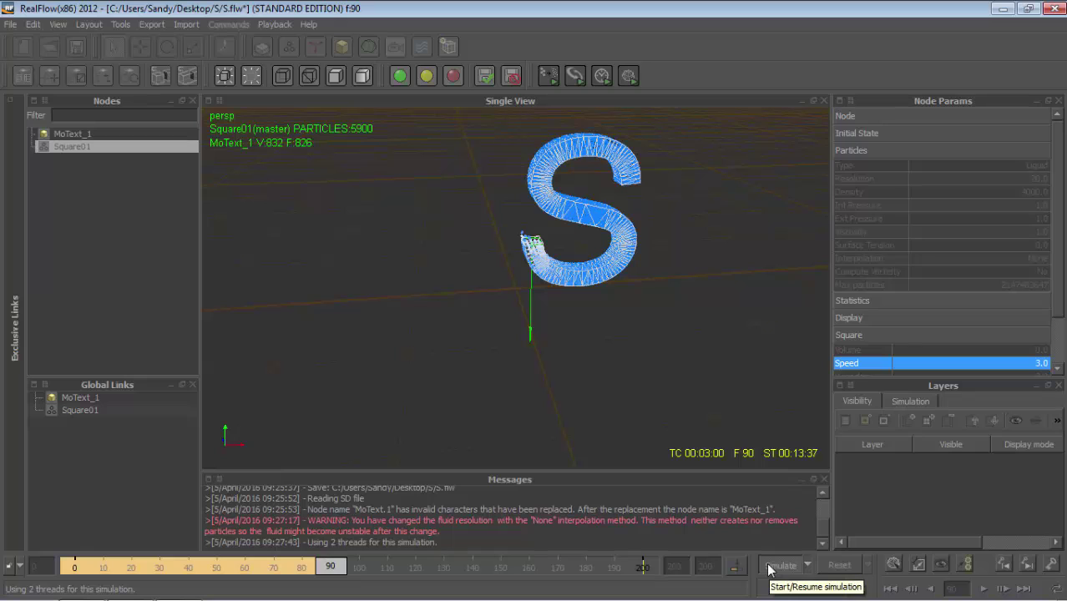
Step: Stop the simulation at frame 90 with 5,900 particles
left_click(768, 567)
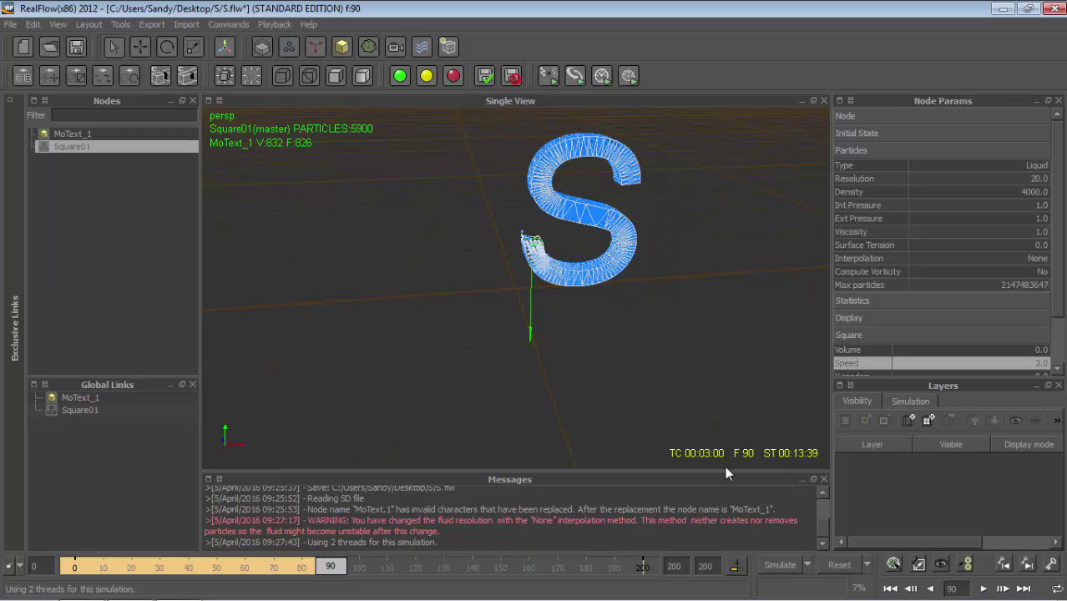
Step: Add a standard particle mesh, reset the simulation, and re-simulate to save meshes
left_click(366, 46)
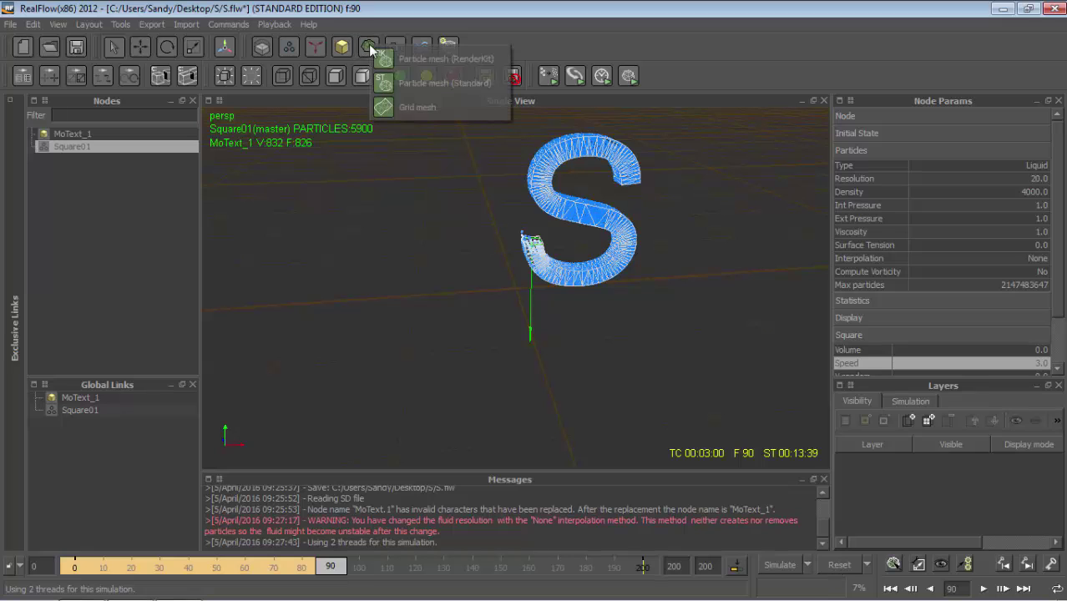
left_click(421, 81)
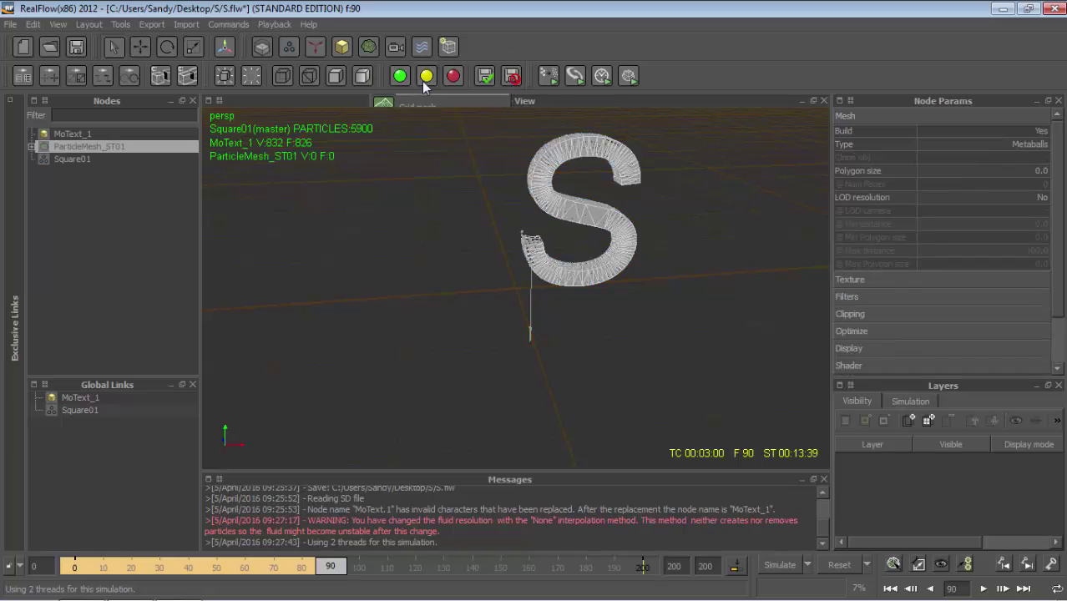
left_click(839, 568)
left_click(498, 313)
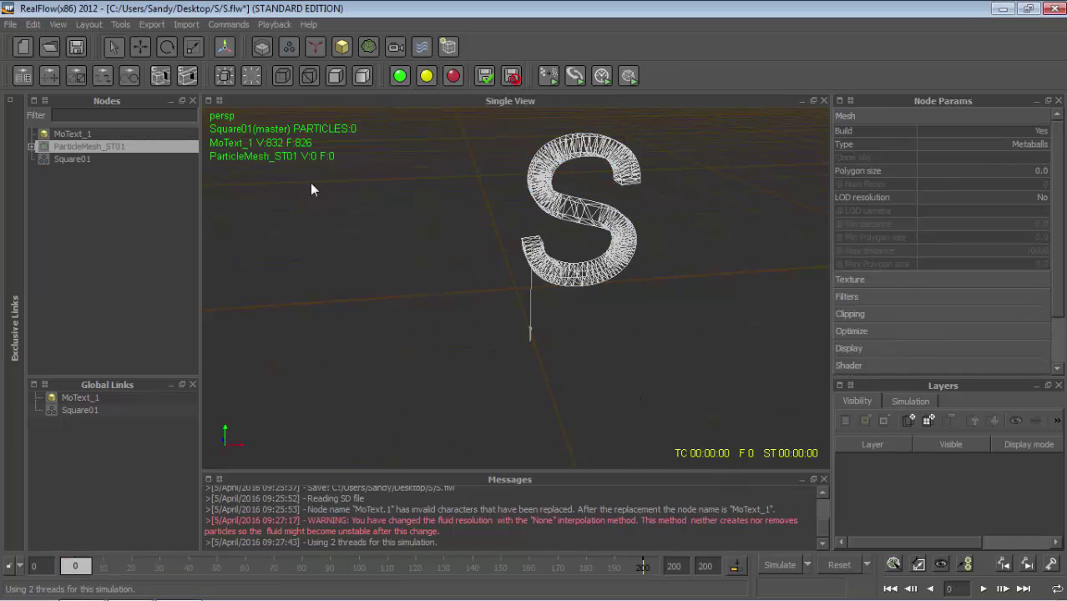
left_click(779, 564)
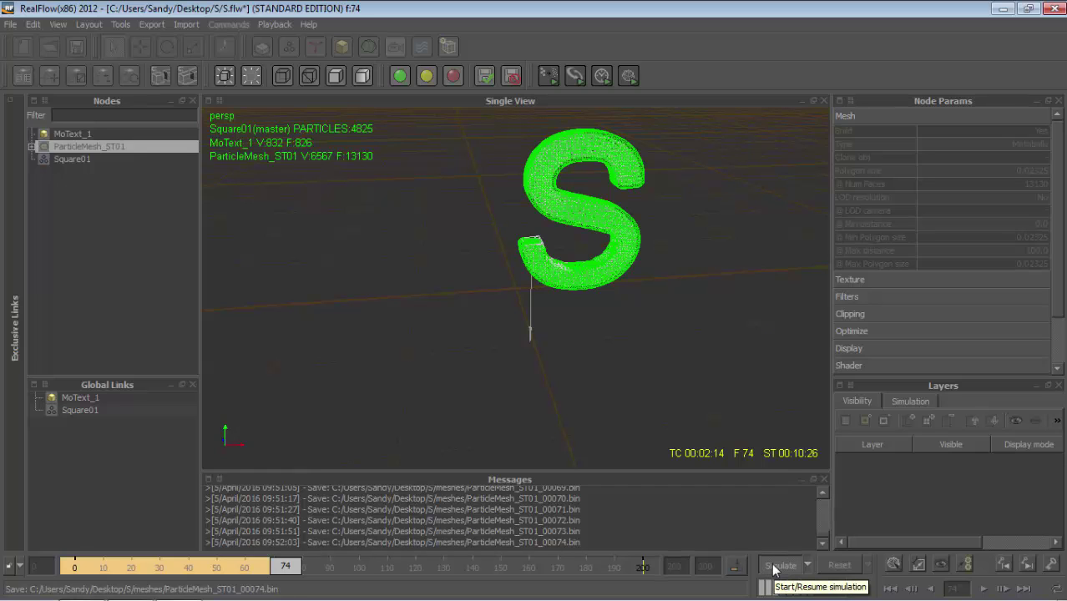
Step: Stop at frame 74, reset the simulation to frame 0, and build the liquid meshes
left_click(773, 567)
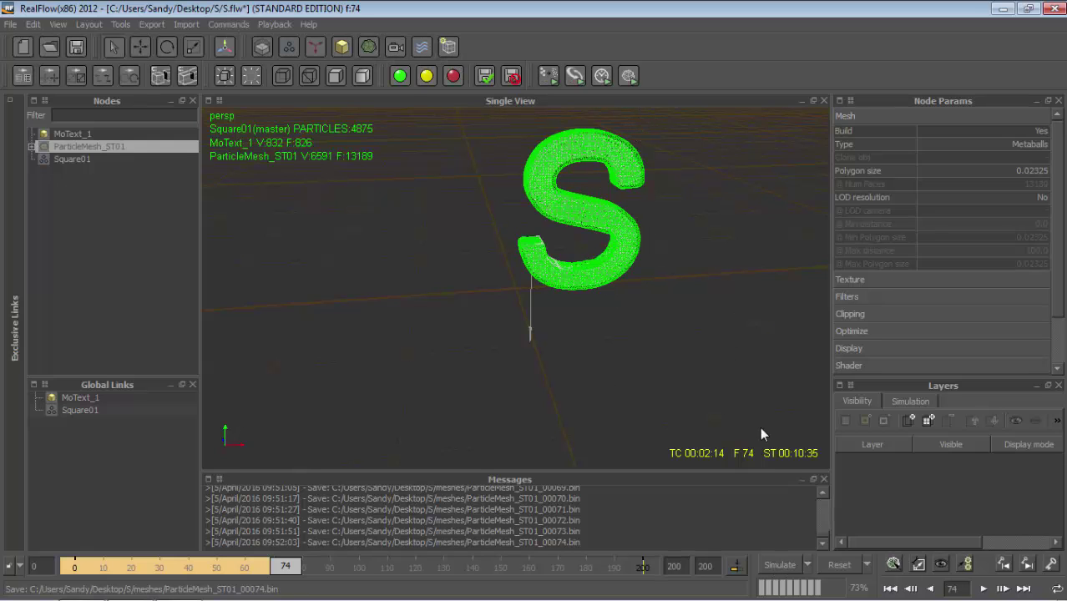
left_click(832, 566)
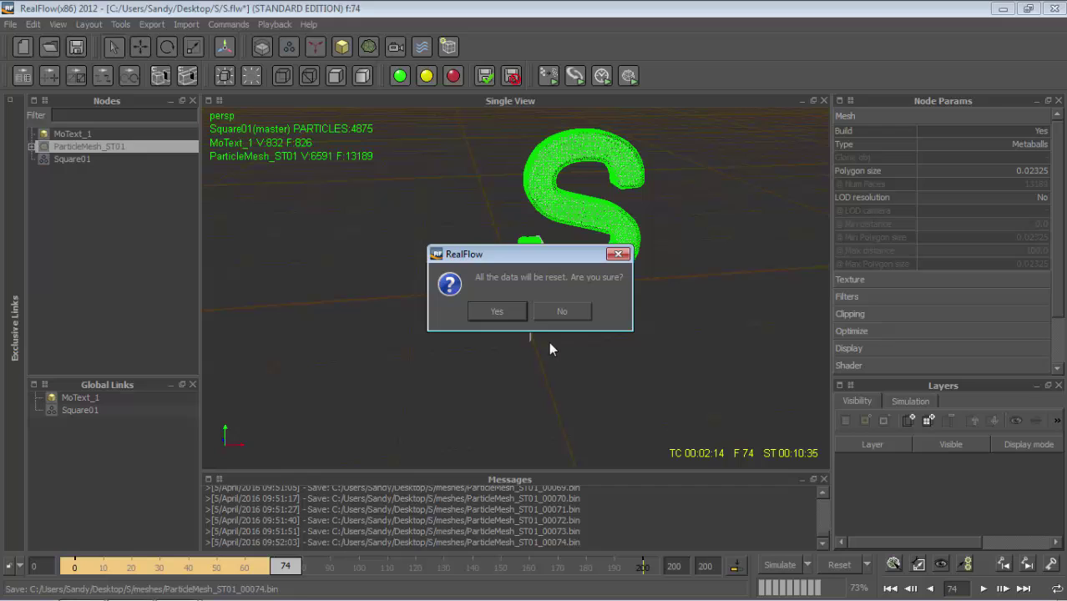
left_click(506, 314)
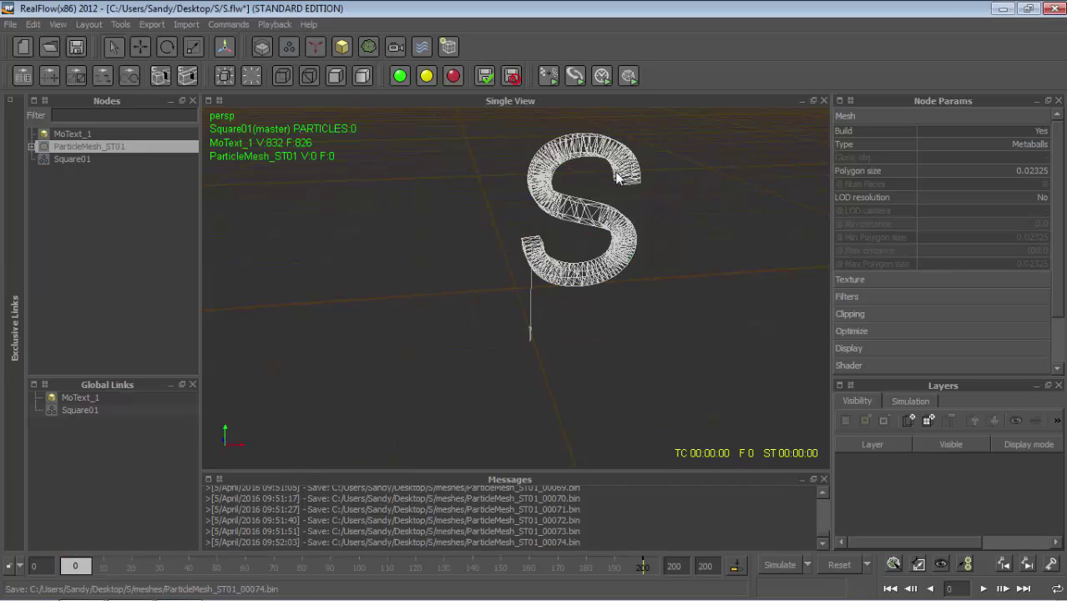
left_click(628, 76)
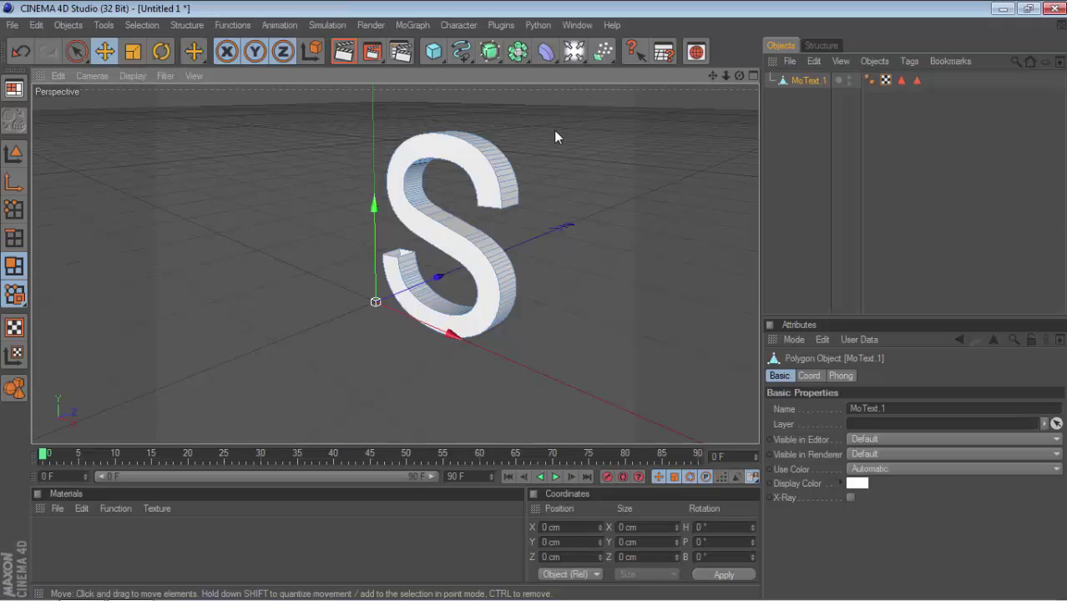
Step: Add a RealFlow Mesh Importer object from the Plugins menu
left_click(502, 25)
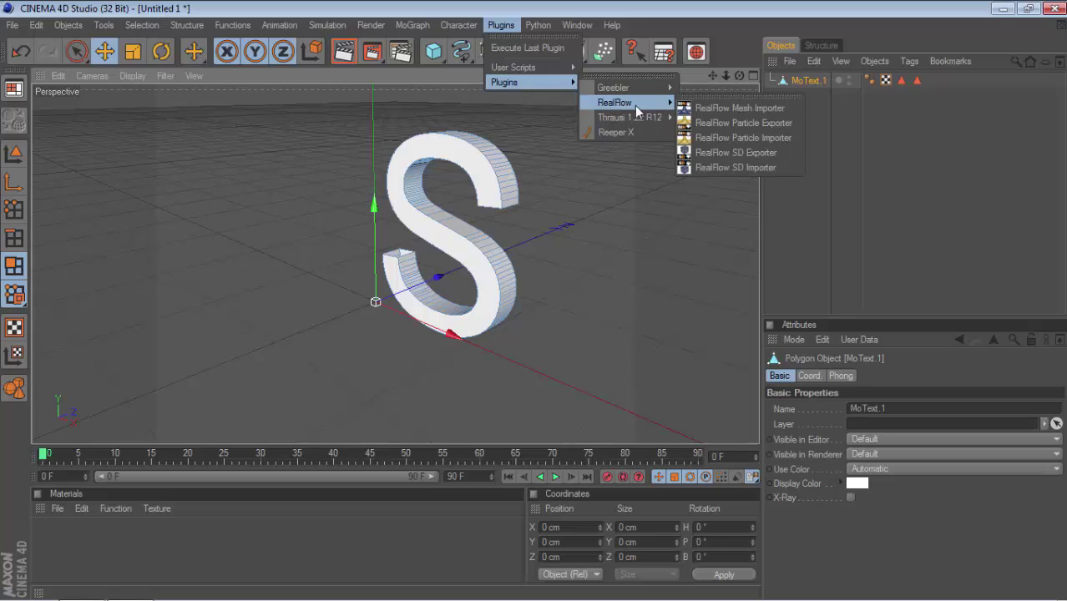
mouse_move(615, 102)
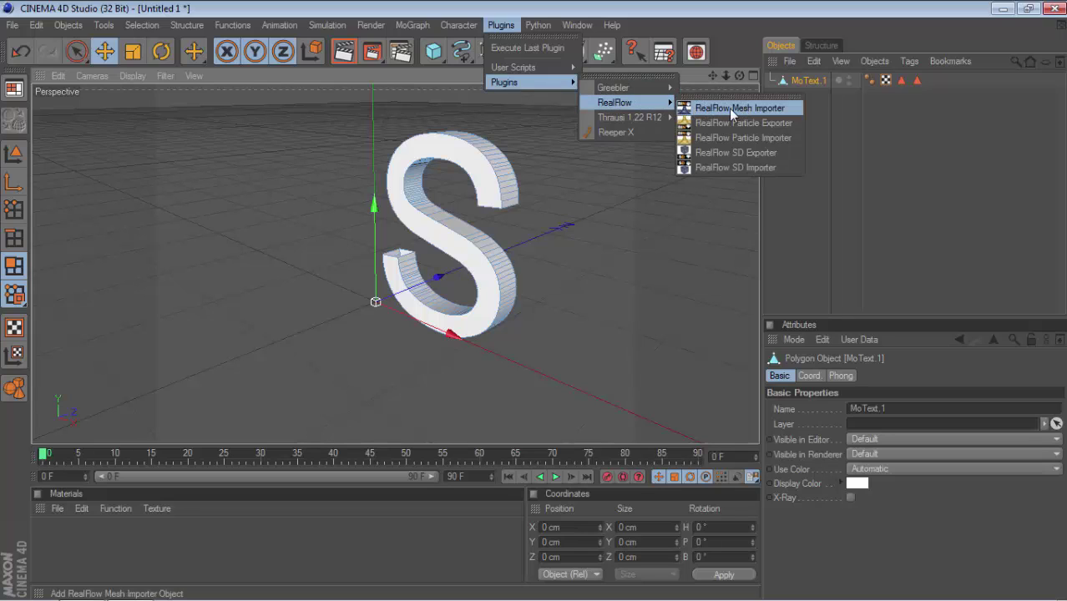
left_click(732, 108)
left_click(843, 80)
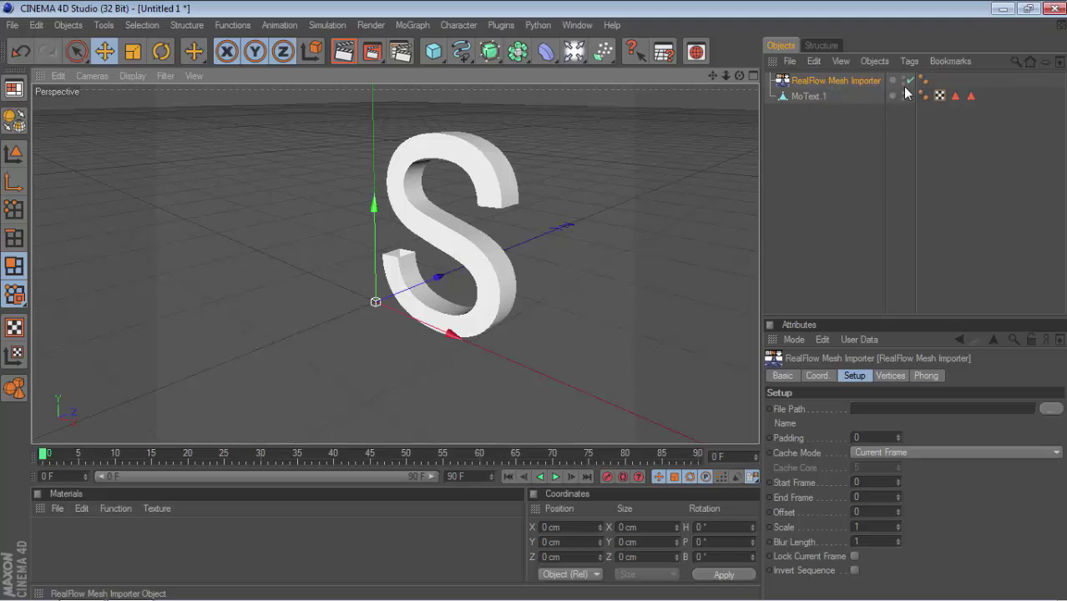
Step: Load ParticleMesh_ST01_00000.bin from the S project's meshes folder as the importer's file path
left_click(1053, 411)
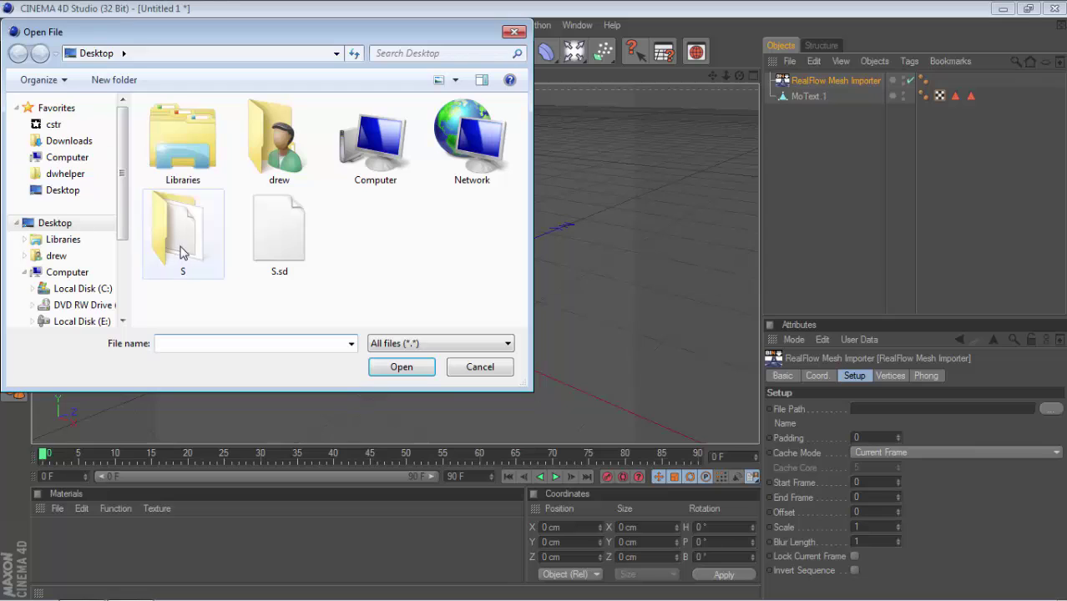
double_click(183, 246)
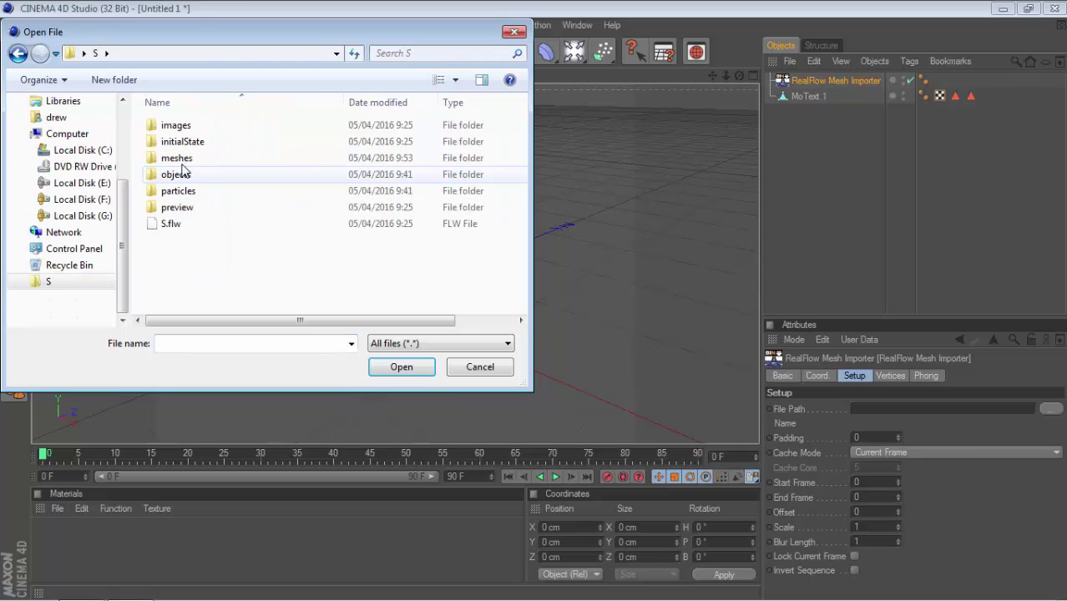
left_click(182, 161)
double_click(182, 162)
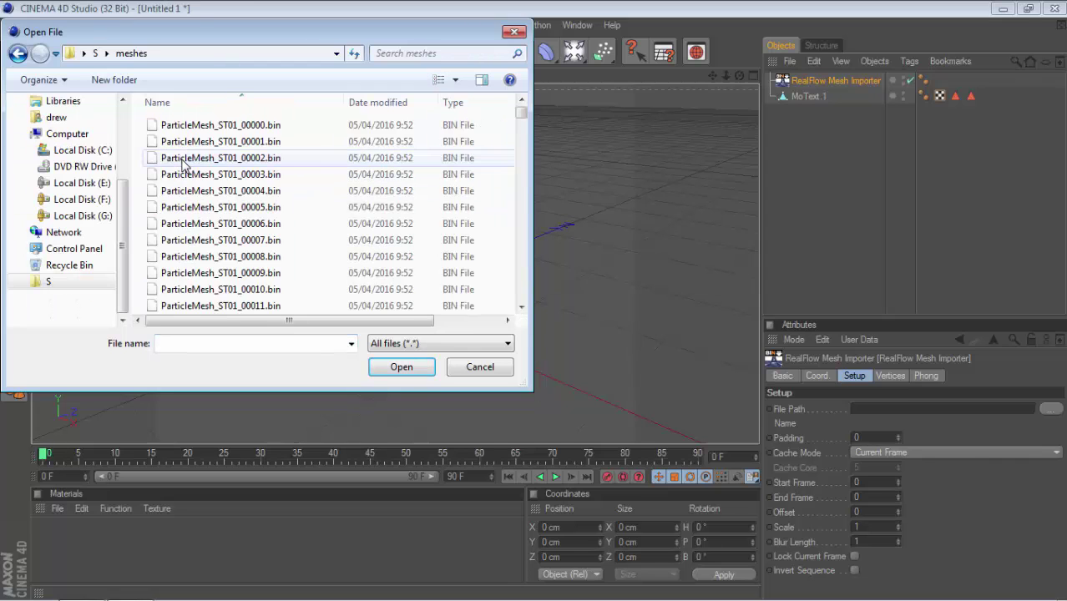
left_click(200, 127)
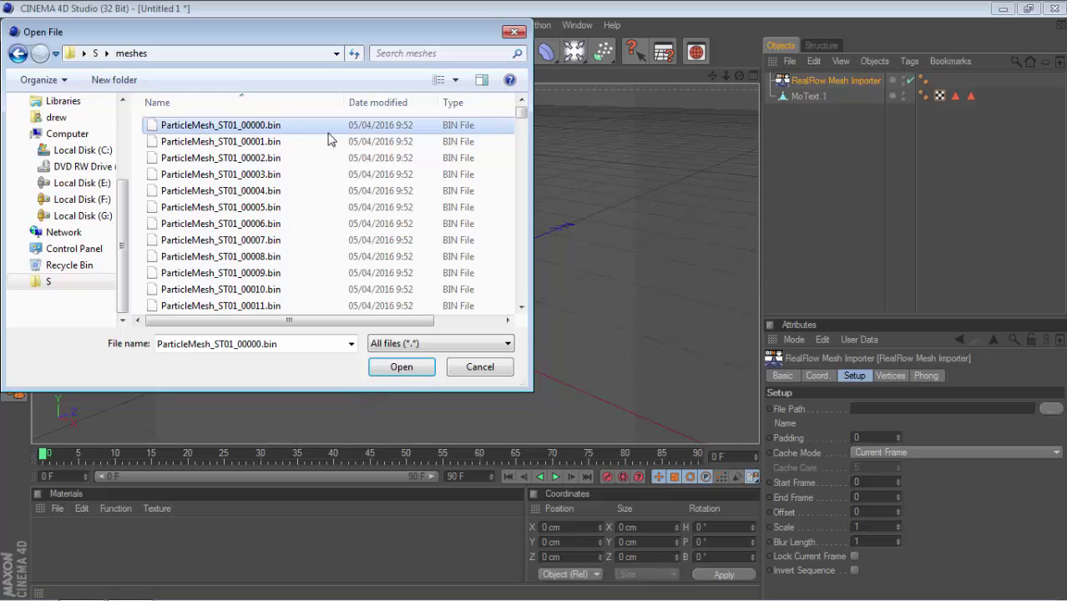
scroll(521, 171, "down", 1)
mouse_move(521, 171)
left_mouse_down()
mouse_move(517, 282)
mouse_move(519, 109)
left_mouse_up()
left_click(401, 369)
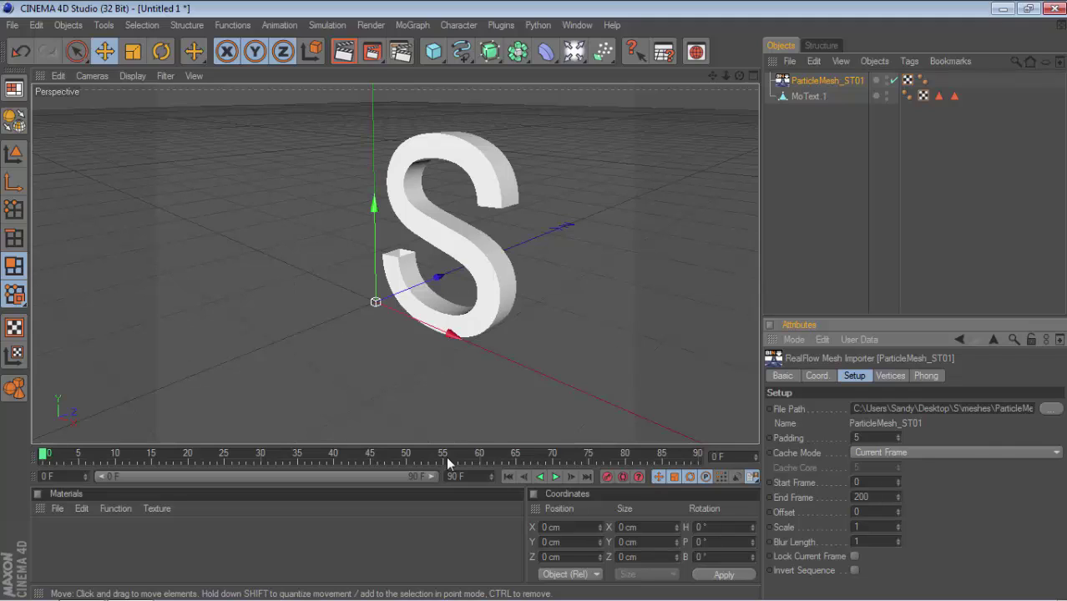
Step: Play the ParticleMesh_ST01 animation, replay it from the first frame, and deselect the mesh to view it shaded
double_click(469, 477)
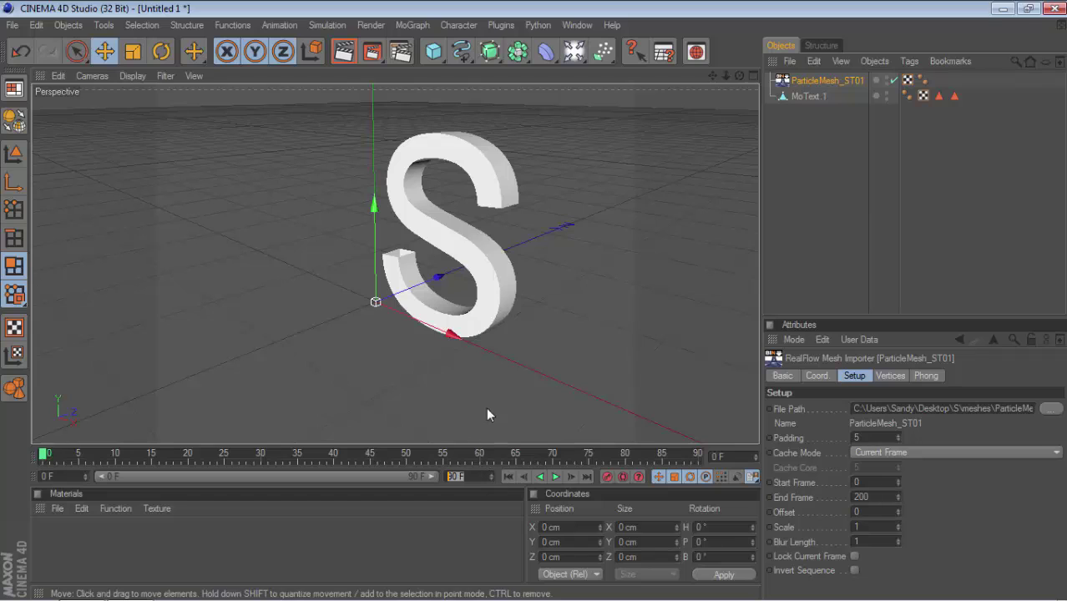
left_click(556, 476)
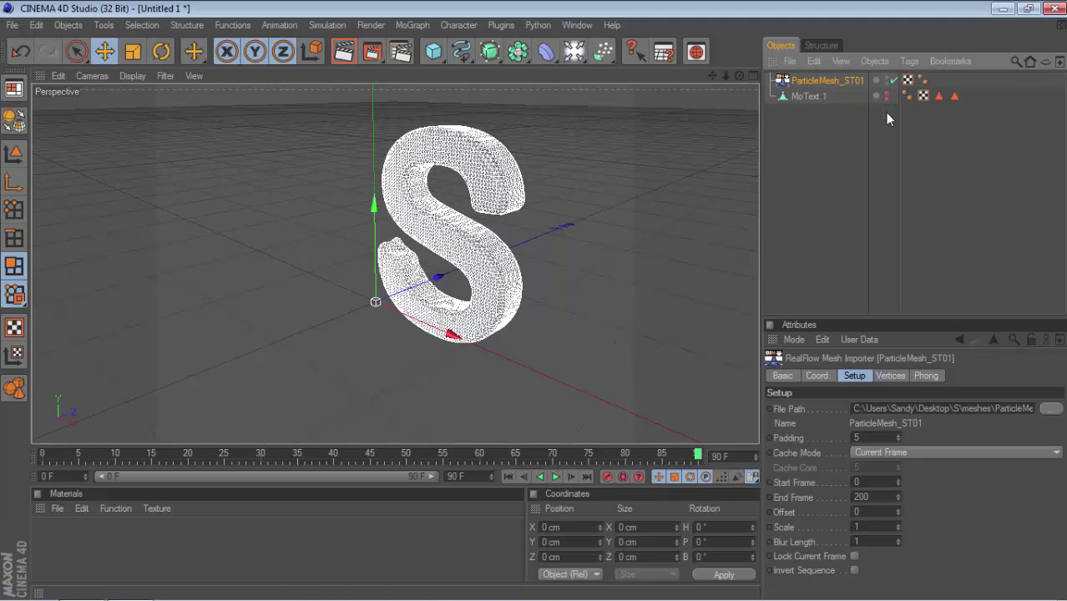
left_click(508, 475)
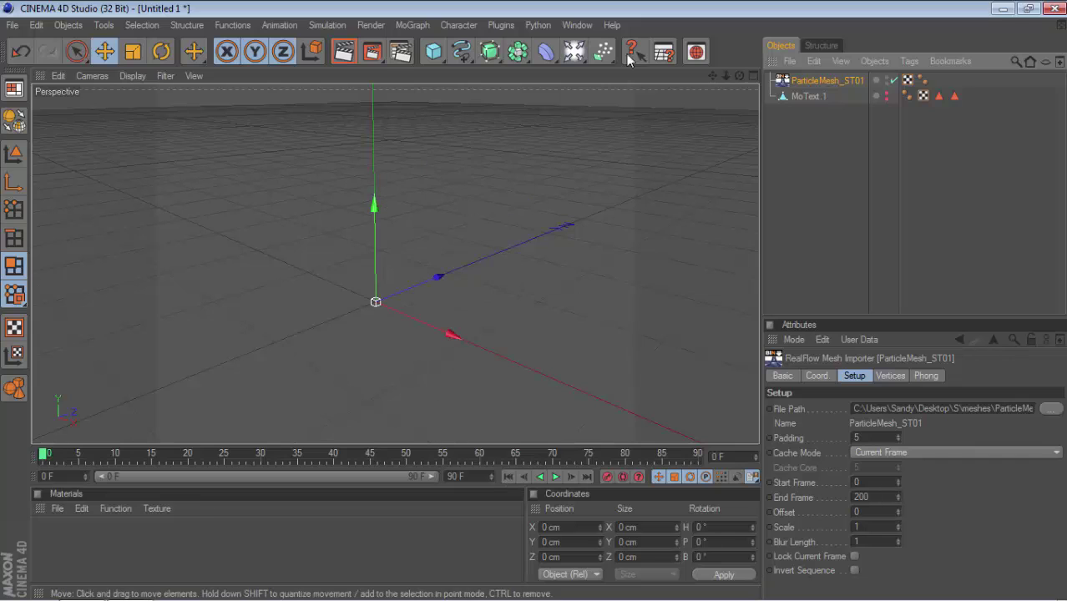
left_click(555, 476)
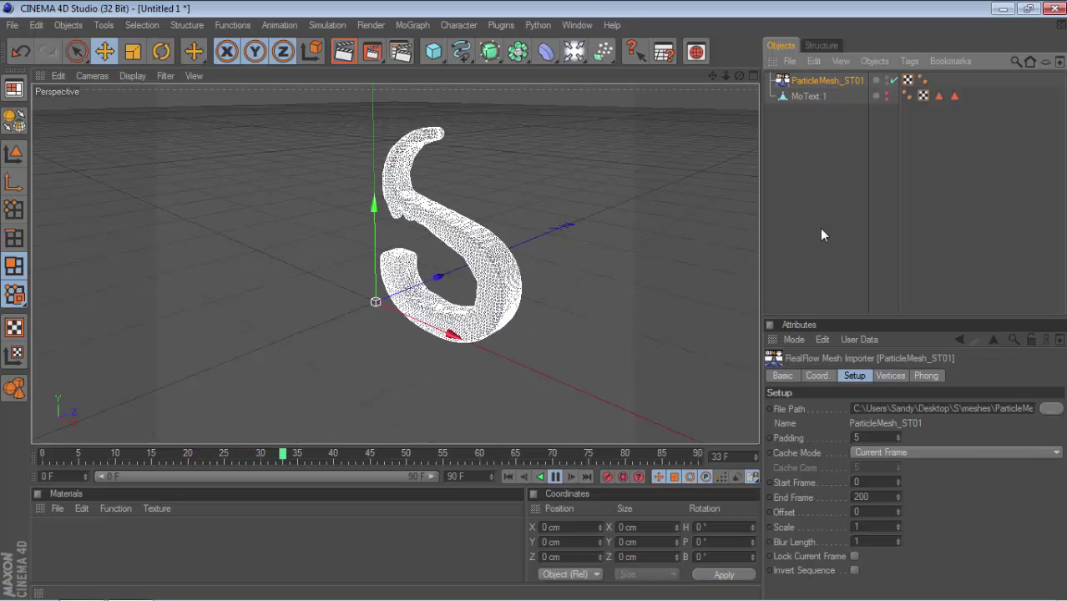
left_click(848, 213)
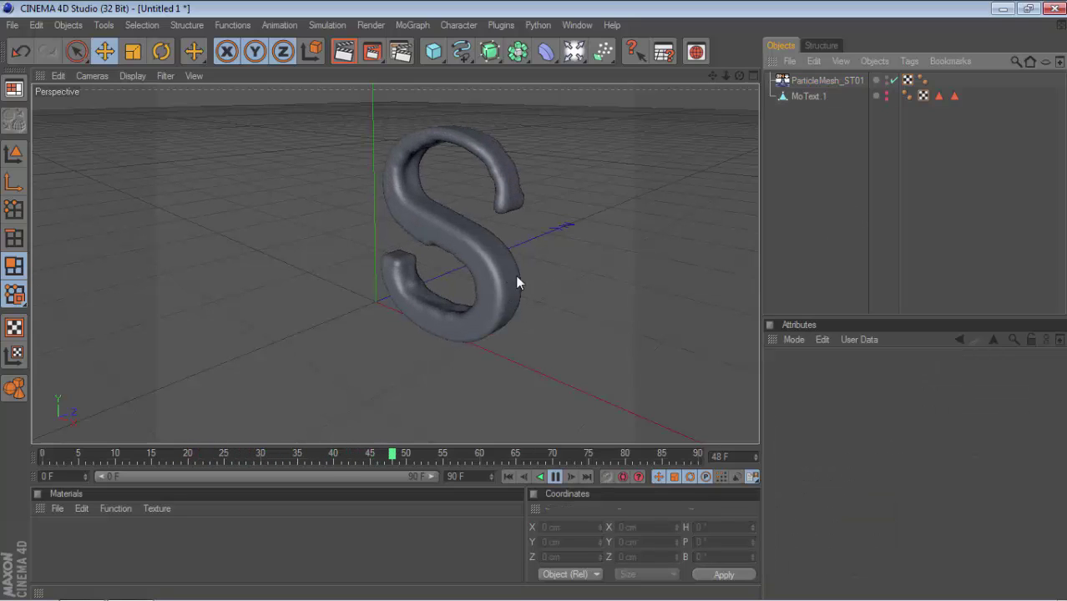